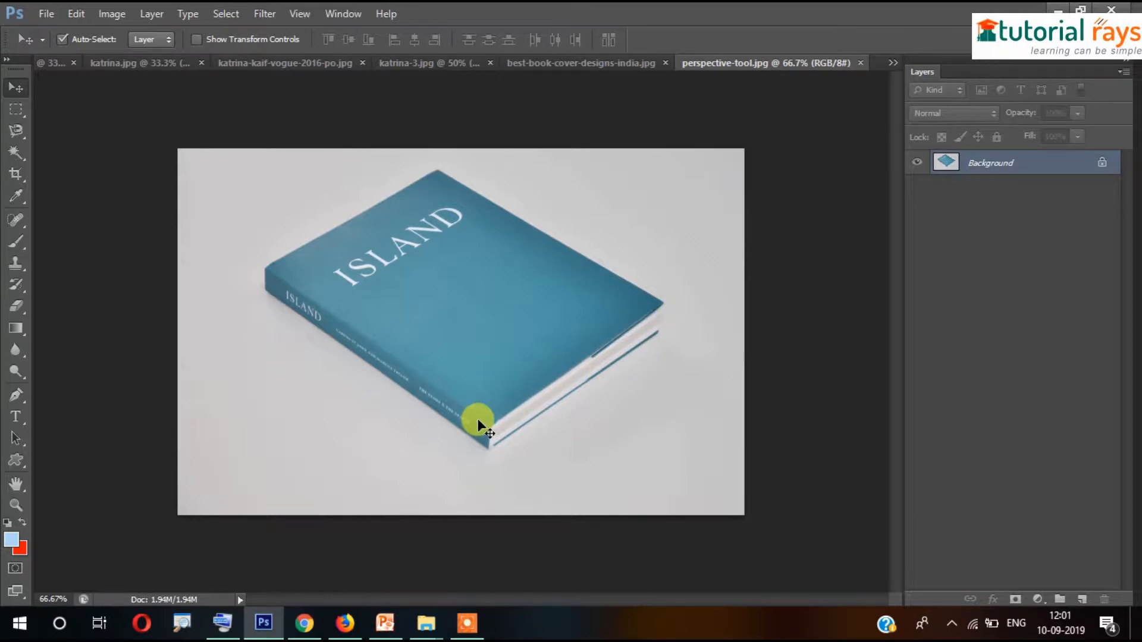
- Crop perspective-tool.jpg closely around the blue book with the Crop Tool, and undo the crop
{"action": "left_click", "coordinate": [15, 176]}
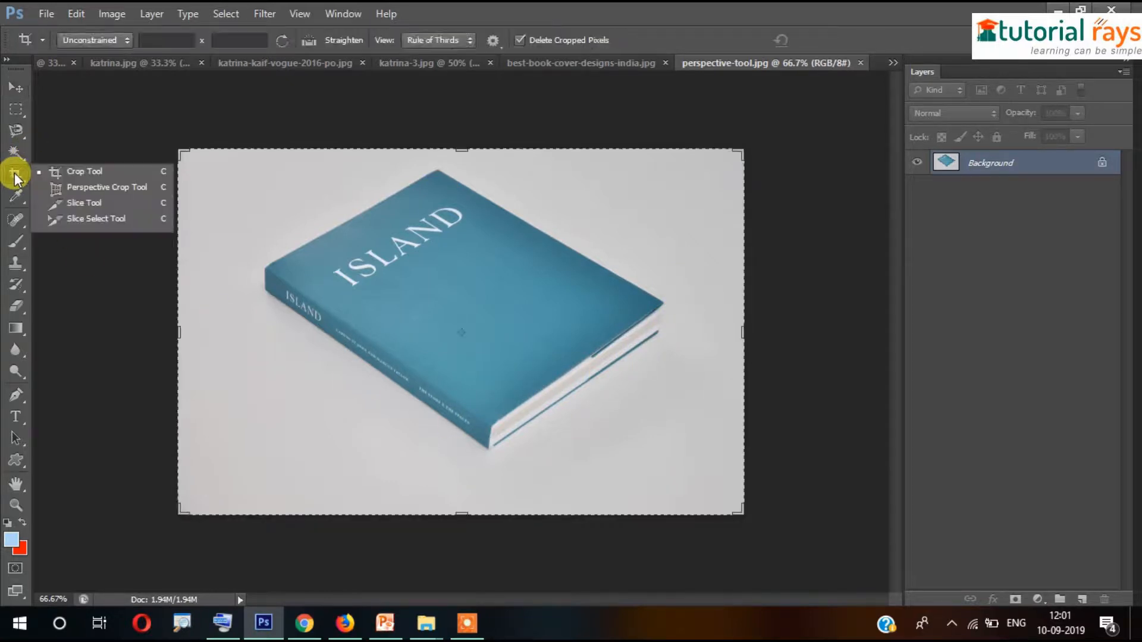
{"action": "left_click", "coordinate": [65, 173]}
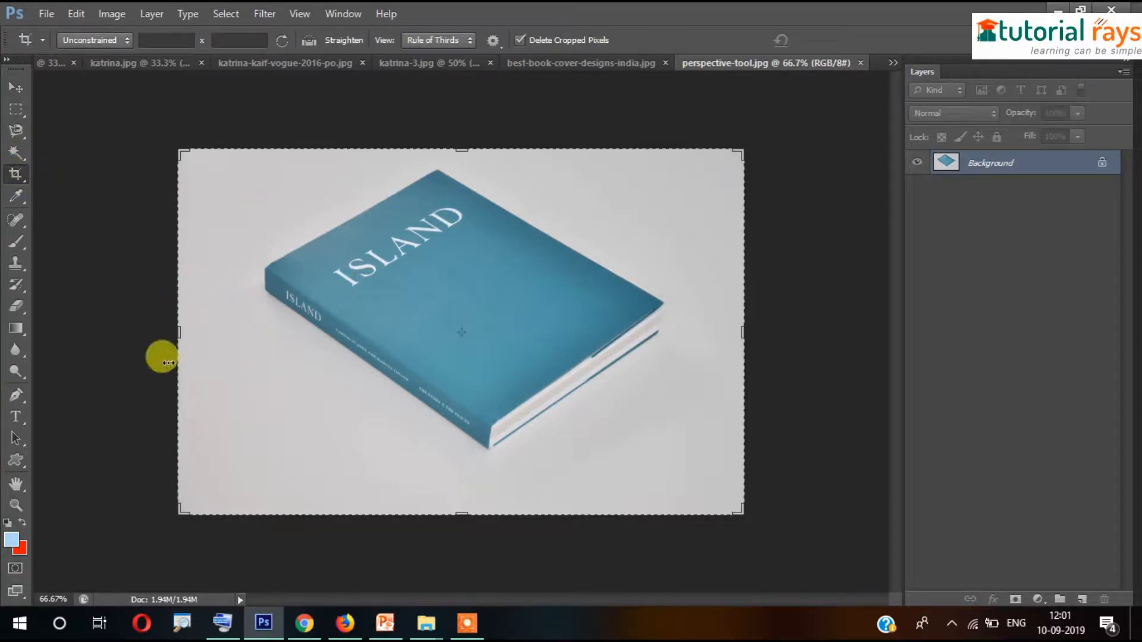
{"action": "left_click_drag", "start_coordinate": [175, 334], "coordinate": [221, 325]}
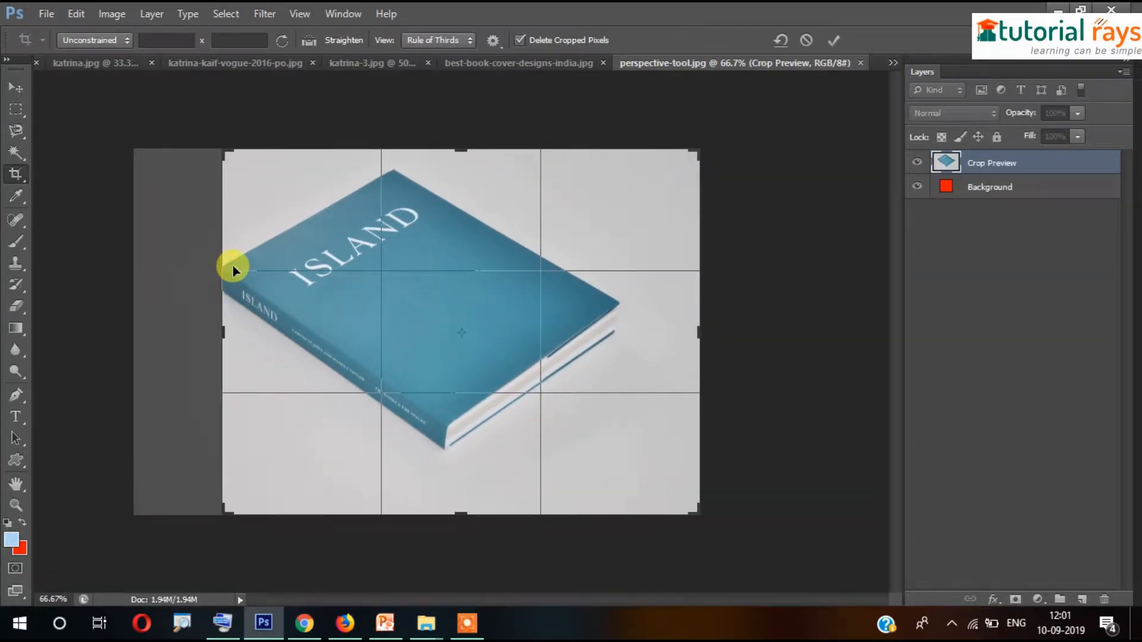
{"action": "left_click_drag", "start_coordinate": [461, 517], "coordinate": [466, 470]}
{"action": "left_click_drag", "start_coordinate": [697, 330], "coordinate": [649, 332]}
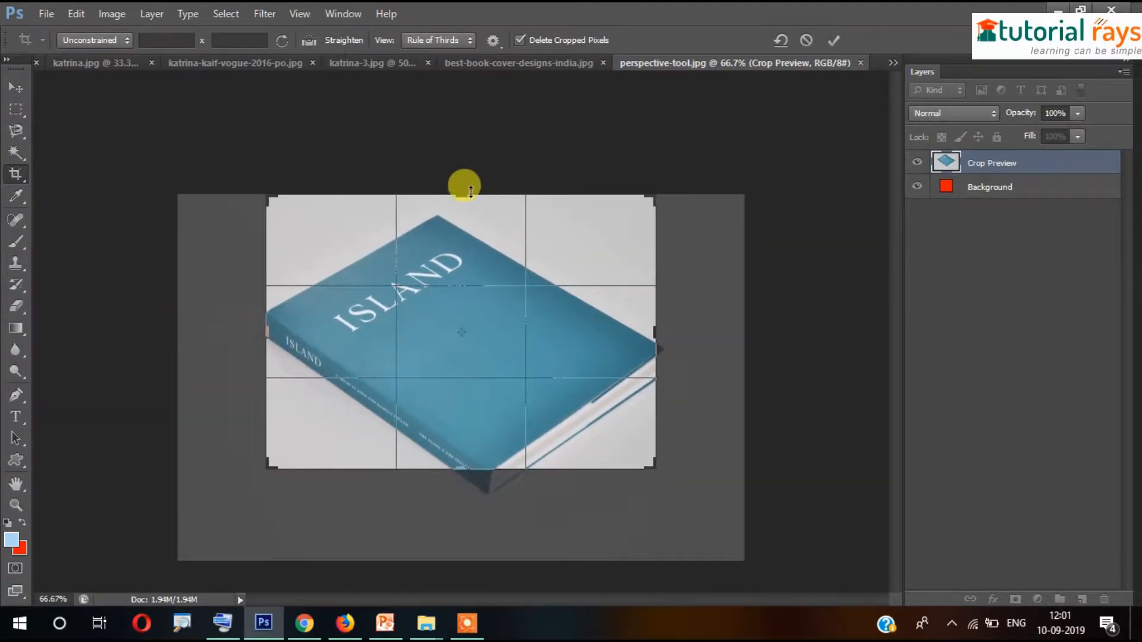
{"action": "mouse_move", "coordinate": [459, 196]}
{"action": "left_mouse_down"}
{"action": "mouse_move", "coordinate": [448, 191]}
{"action": "mouse_move", "coordinate": [454, 205]}
{"action": "left_mouse_up"}
{"action": "double_click", "coordinate": [619, 344]}
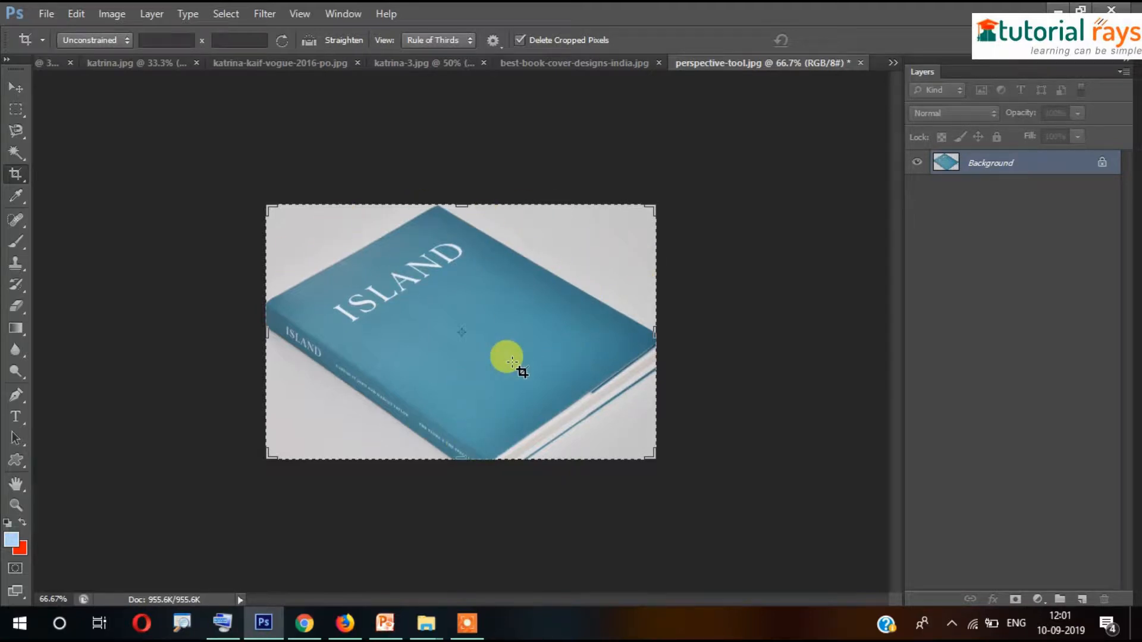
{"action": "key", "text": "ctrl+z"}
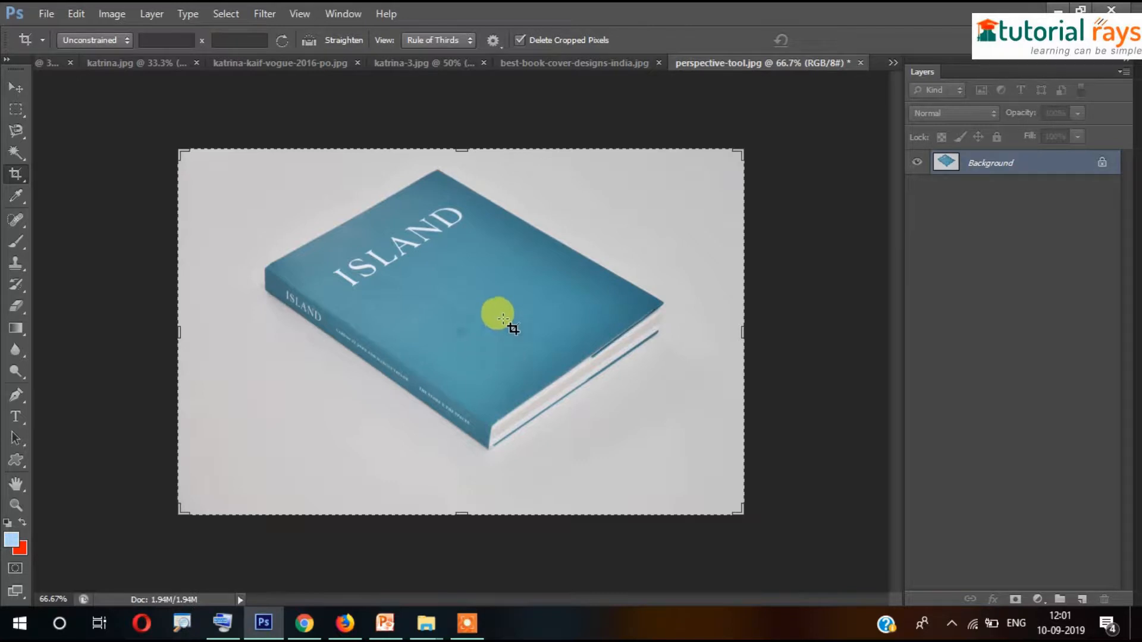
- Outline the blue book's front cover with the Perspective Crop Tool by placing a point on each of its four corners
{"action": "left_click", "coordinate": [15, 176]}
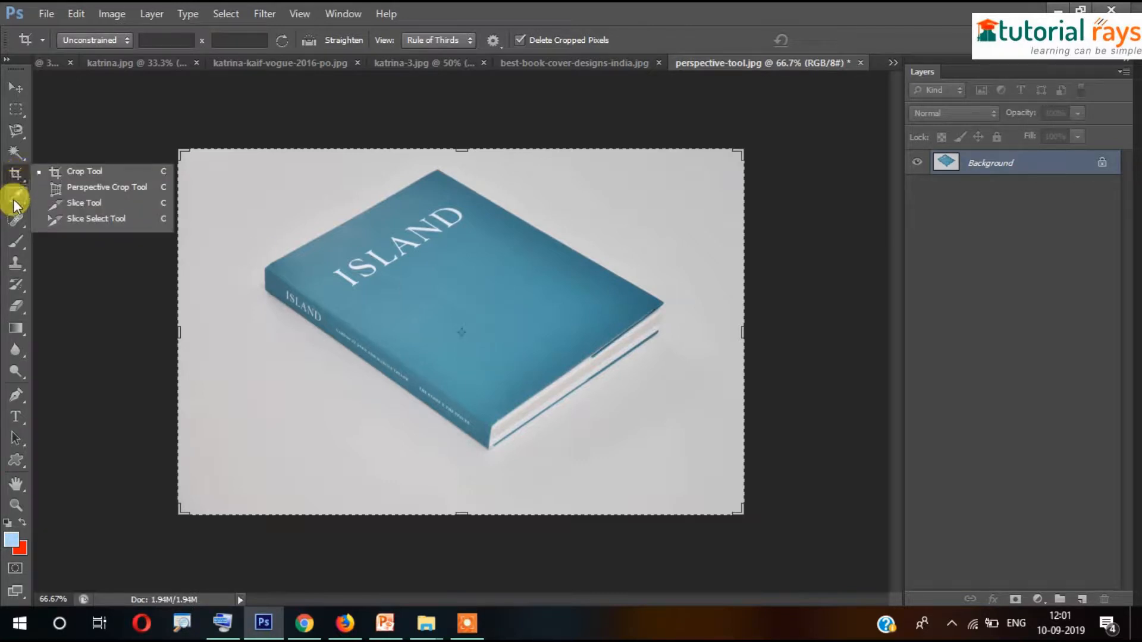
{"action": "left_click", "coordinate": [76, 187]}
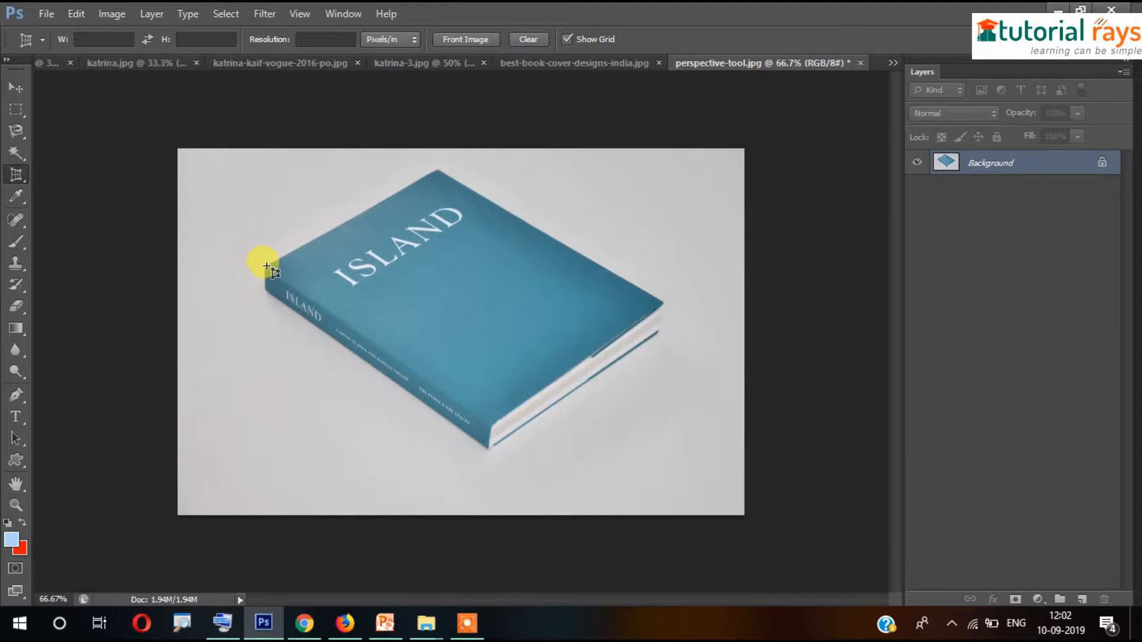
{"action": "scroll", "coordinate": [267, 266], "scroll_direction": "up", "scroll_amount": 4}
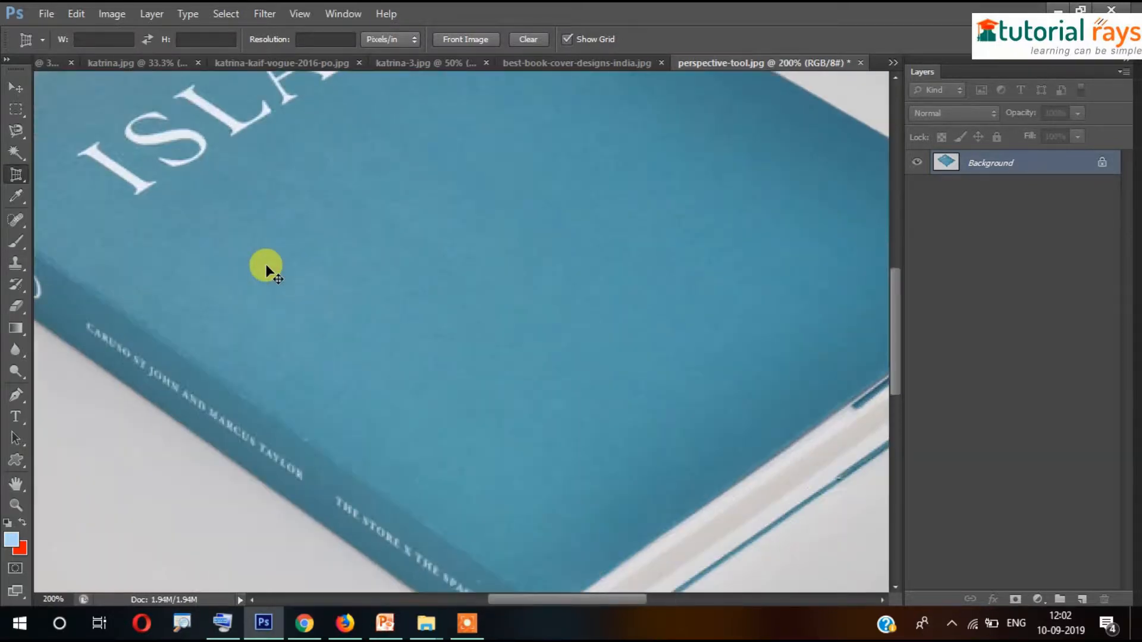
{"action": "scroll", "coordinate": [266, 266], "scroll_direction": "down", "scroll_amount": 2}
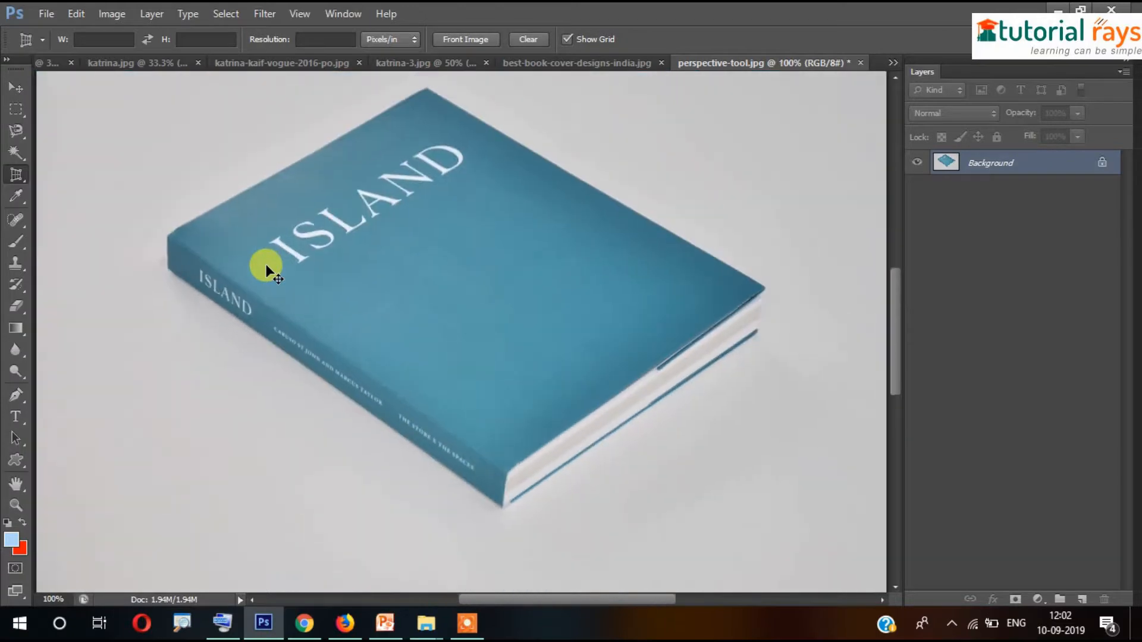
{"action": "left_click", "coordinate": [168, 232]}
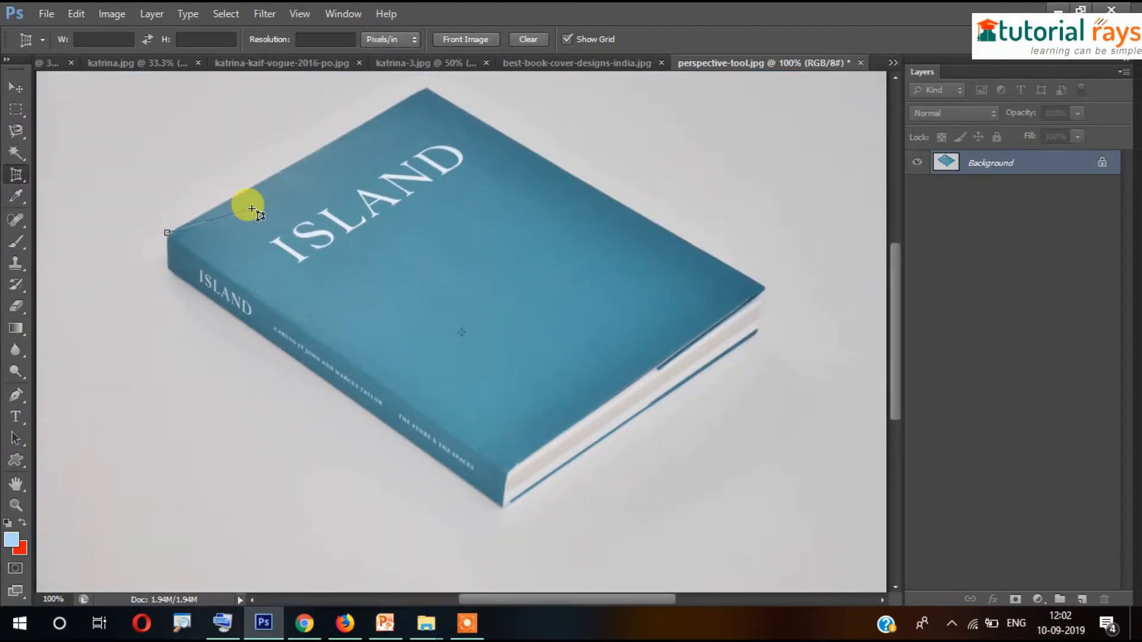
{"action": "left_click", "coordinate": [429, 85]}
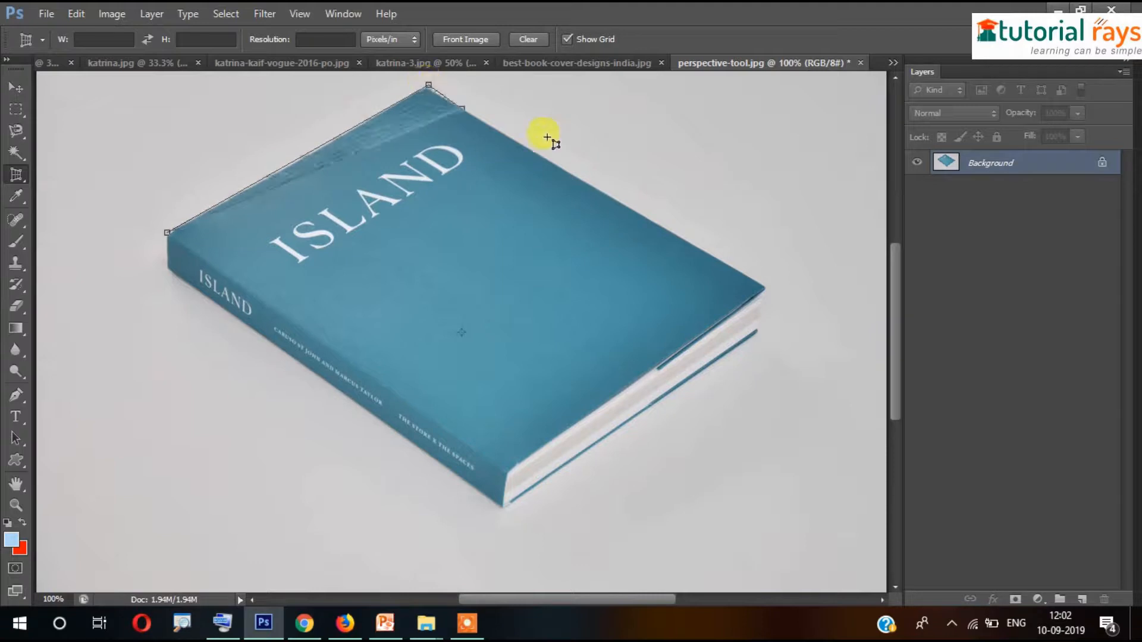
{"action": "left_click", "coordinate": [765, 287]}
{"action": "left_click", "coordinate": [505, 474]}
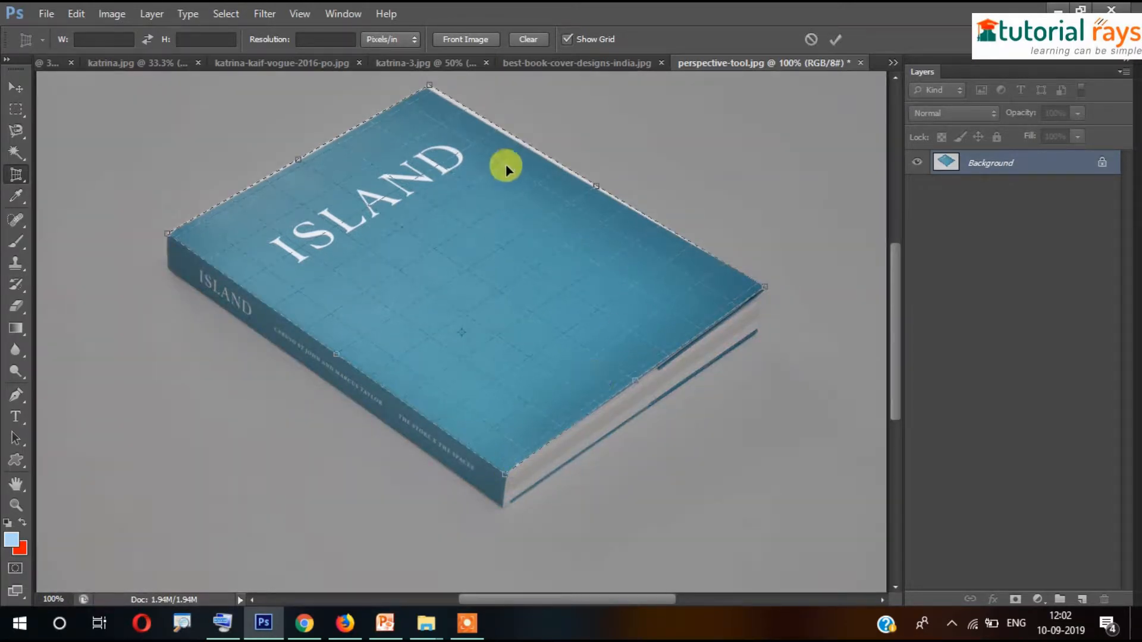
- Align the perspective crop grid's top corner and adjoining long edge with the blue cover's outline
{"action": "left_click_drag", "start_coordinate": [429, 95], "coordinate": [430, 86]}
{"action": "key", "text": "ctrl+plus"}
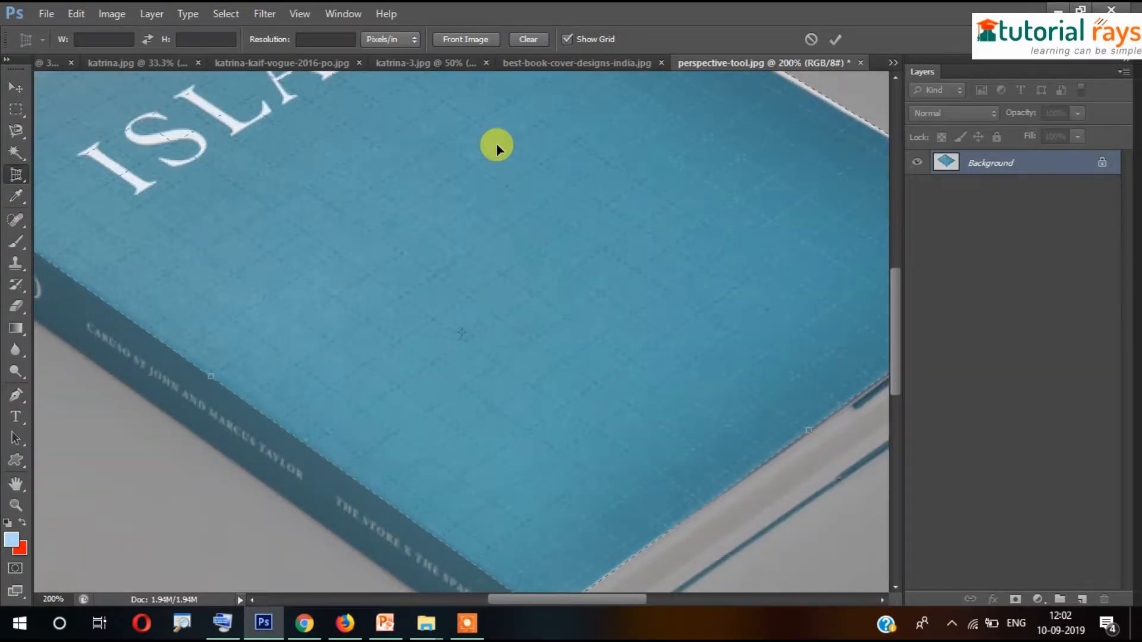
{"action": "scroll", "coordinate": [454, 347], "scroll_direction": "up", "scroll_amount": 5}
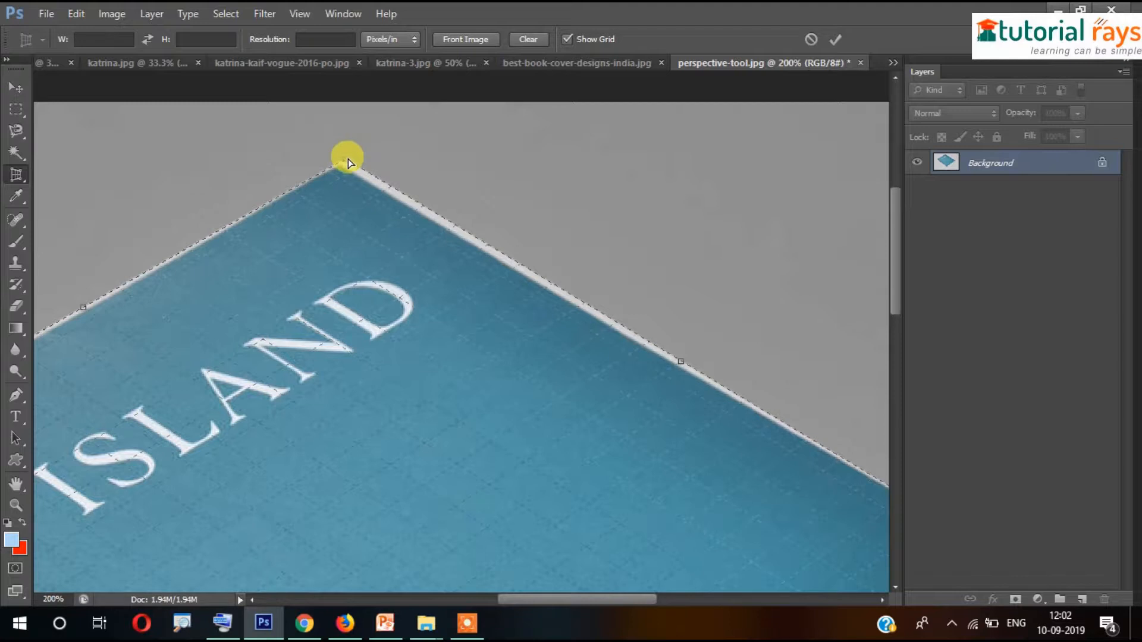
{"action": "left_click_drag", "start_coordinate": [348, 162], "coordinate": [340, 161]}
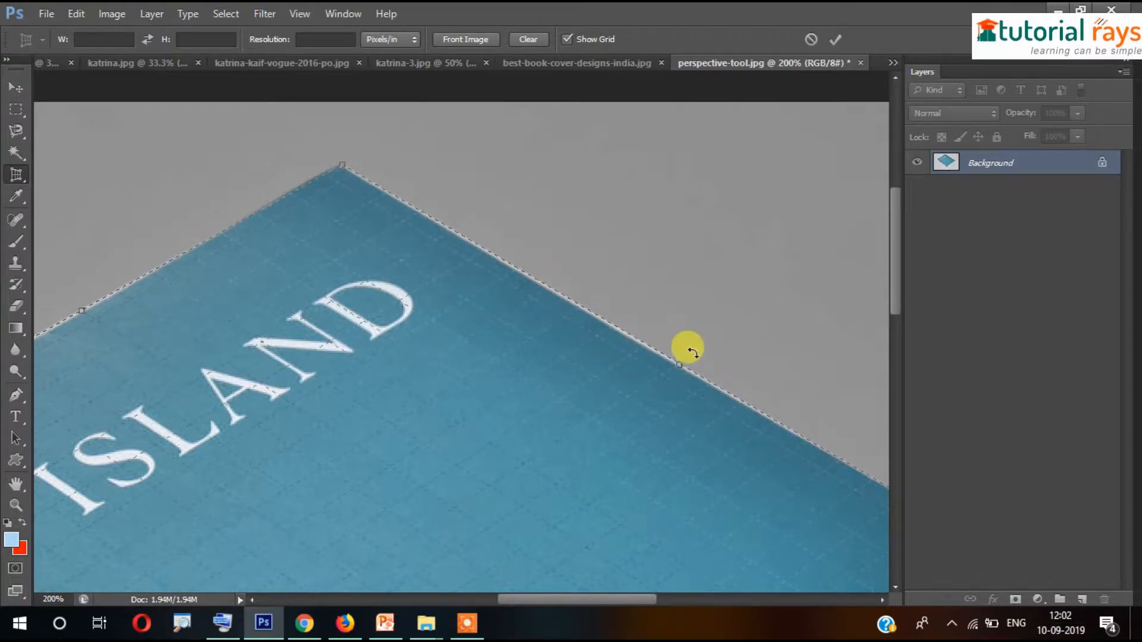
{"action": "left_click", "coordinate": [678, 370]}
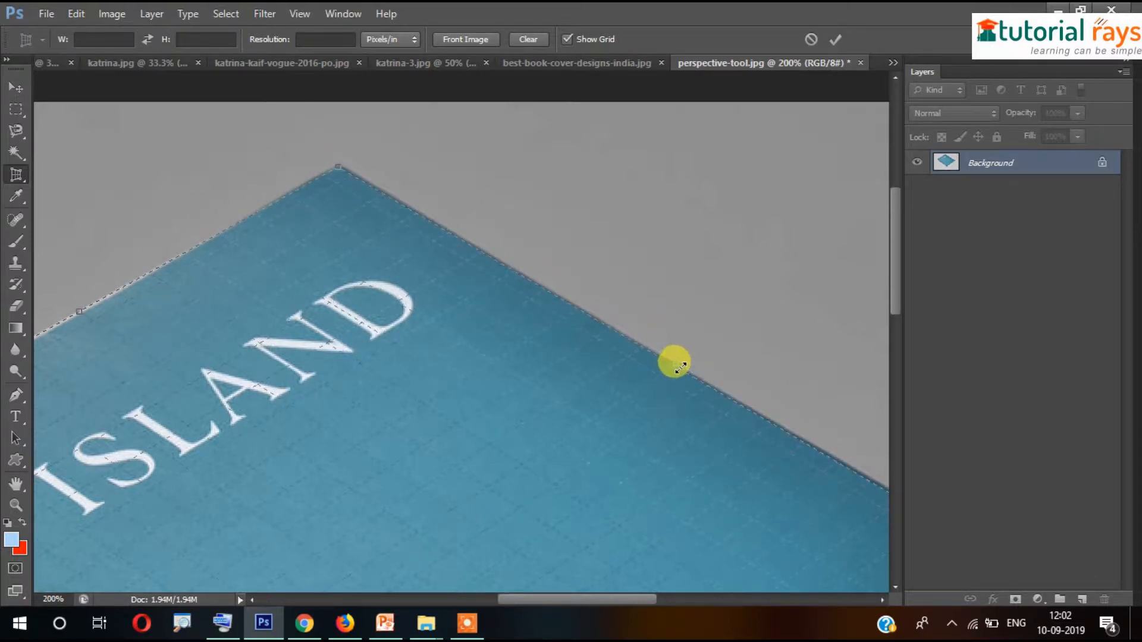
- Refine the crop grid's far-right corner and top corner to fit the blue cover exactly
{"action": "left_click_drag", "start_coordinate": [245, 333], "coordinate": [582, 250]}
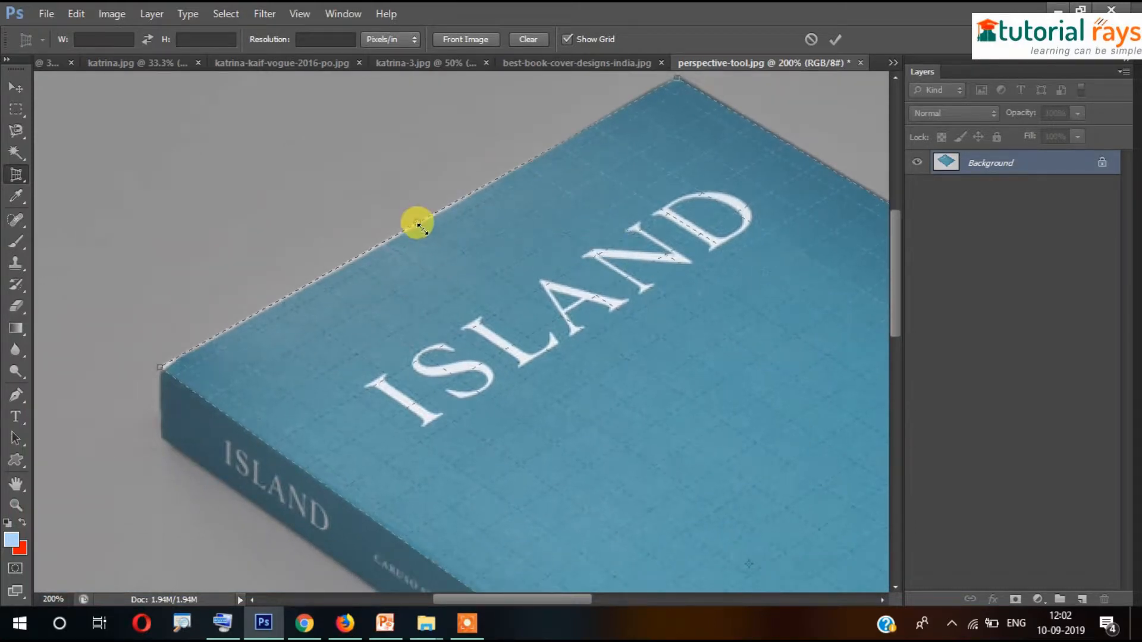
{"action": "left_click_drag", "start_coordinate": [528, 349], "coordinate": [349, 388]}
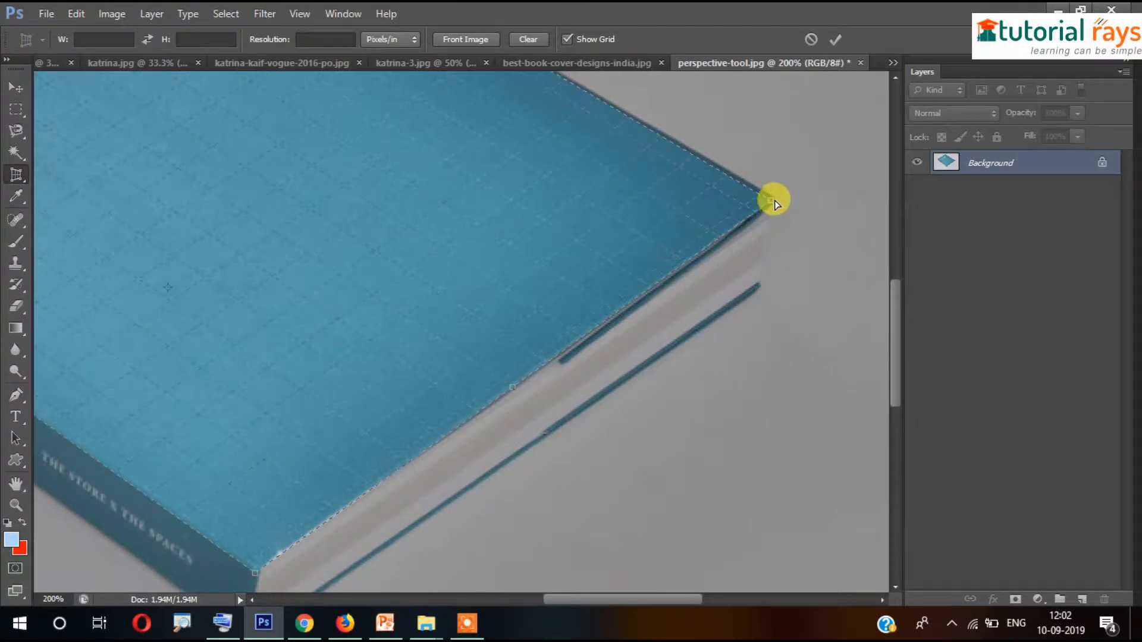
{"action": "left_click_drag", "start_coordinate": [773, 203], "coordinate": [774, 197]}
{"action": "left_click_drag", "start_coordinate": [407, 262], "coordinate": [778, 390]}
{"action": "key", "text": "ctrl+minus"}
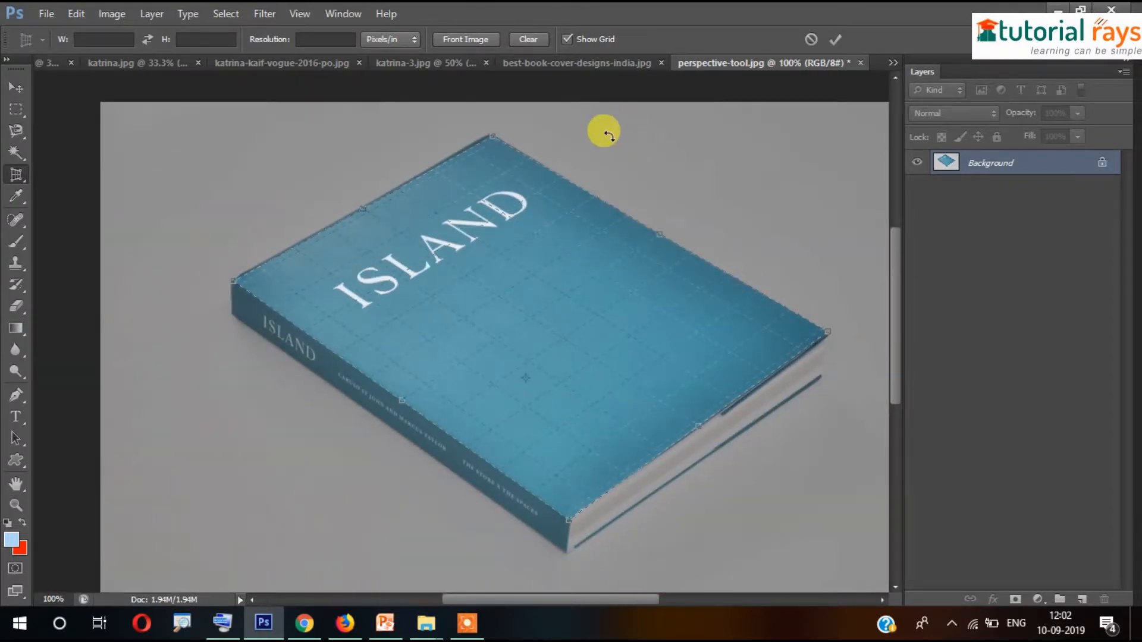
{"action": "left_click_drag", "start_coordinate": [495, 138], "coordinate": [497, 150]}
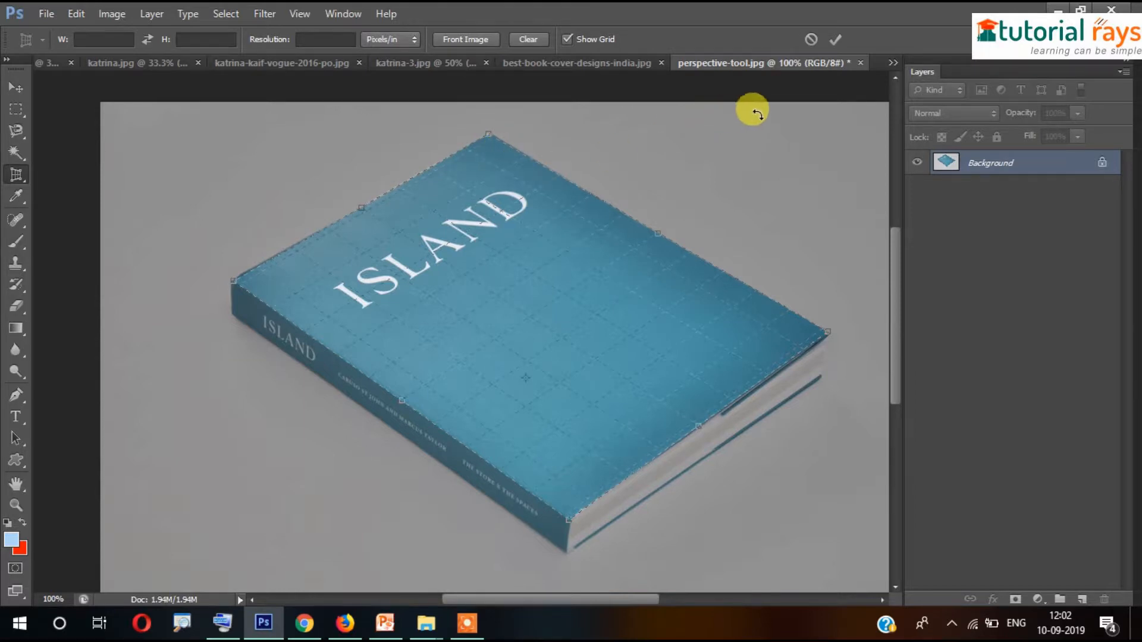
- Apply the perspective crop to flatten the blue ISLAND cover, and undo it
{"action": "left_click", "coordinate": [838, 44]}
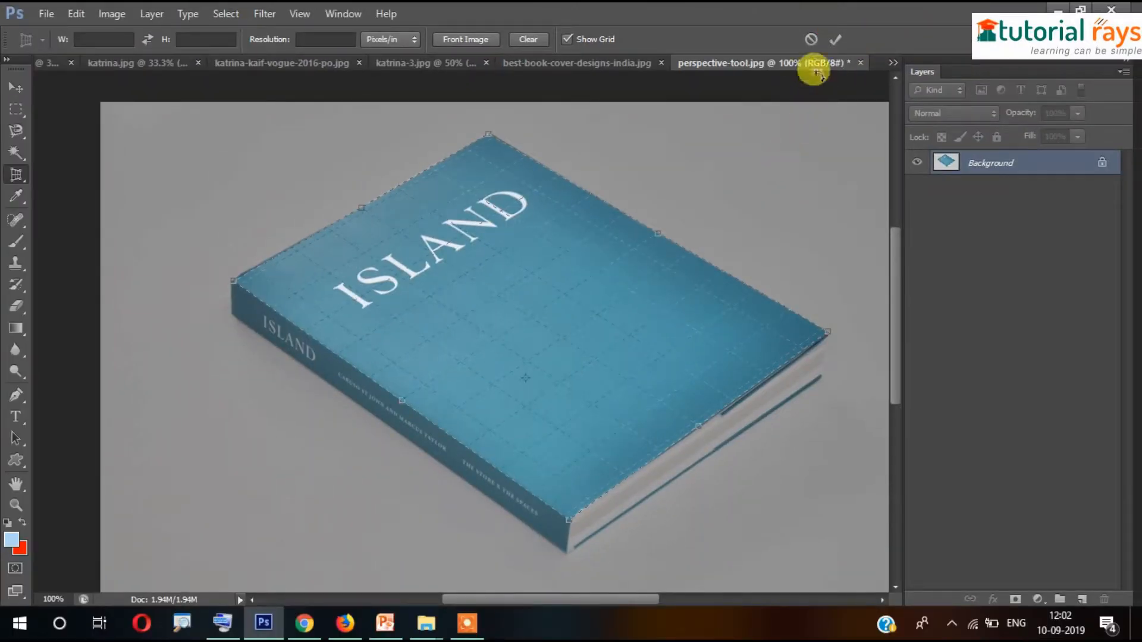
{"action": "left_click", "coordinate": [837, 44]}
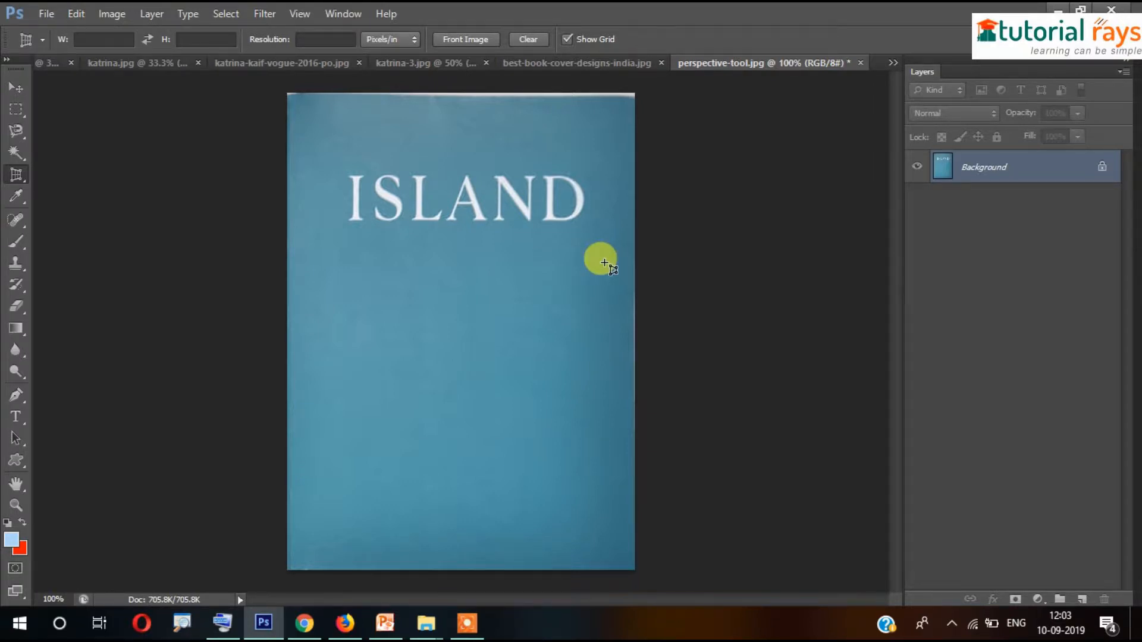
{"action": "key", "text": "ctrl+z"}
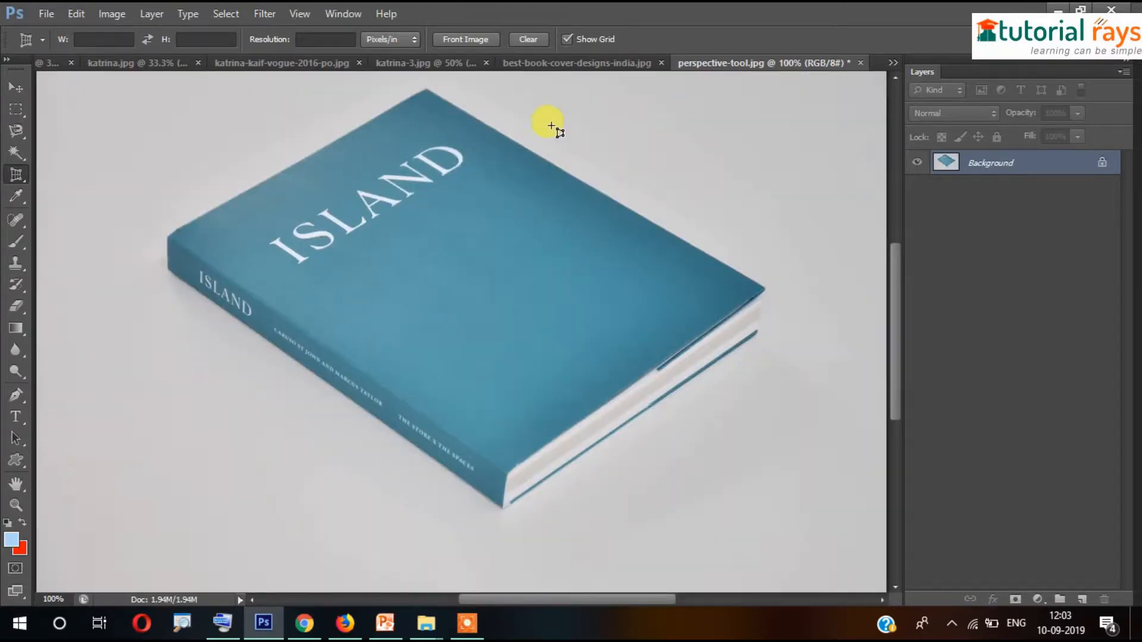
- Switch to the best-book-cover-designs-india.jpg image for a closer perspective crop of the red book
{"action": "left_click", "coordinate": [543, 65]}
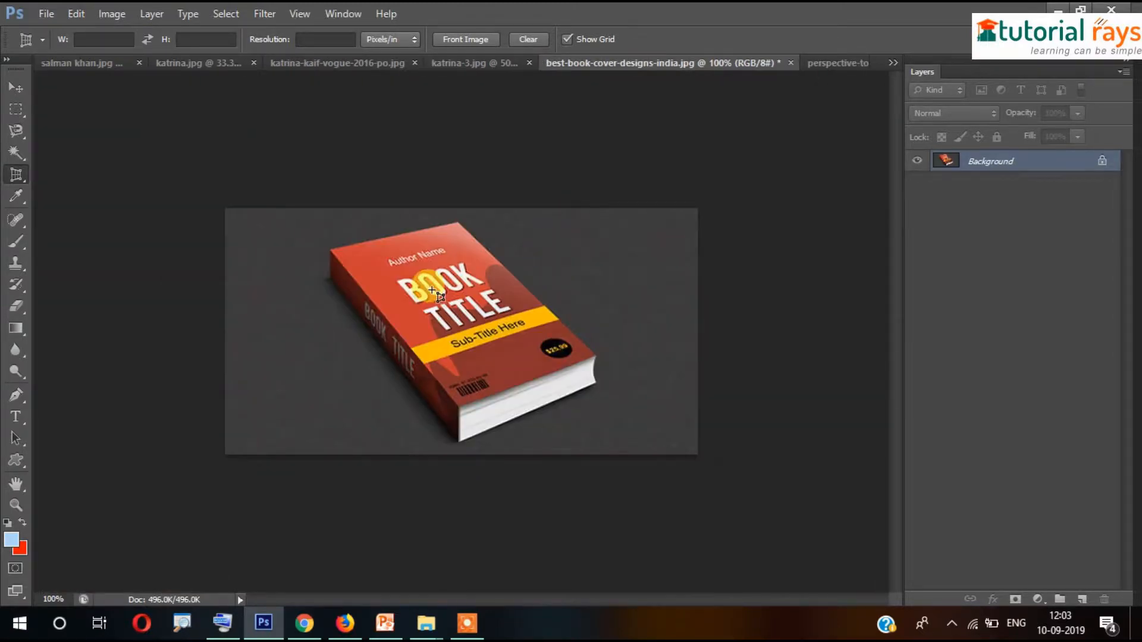
{"action": "key", "text": "ctrl+plus"}
{"action": "key", "text": "ctrl+plus"}
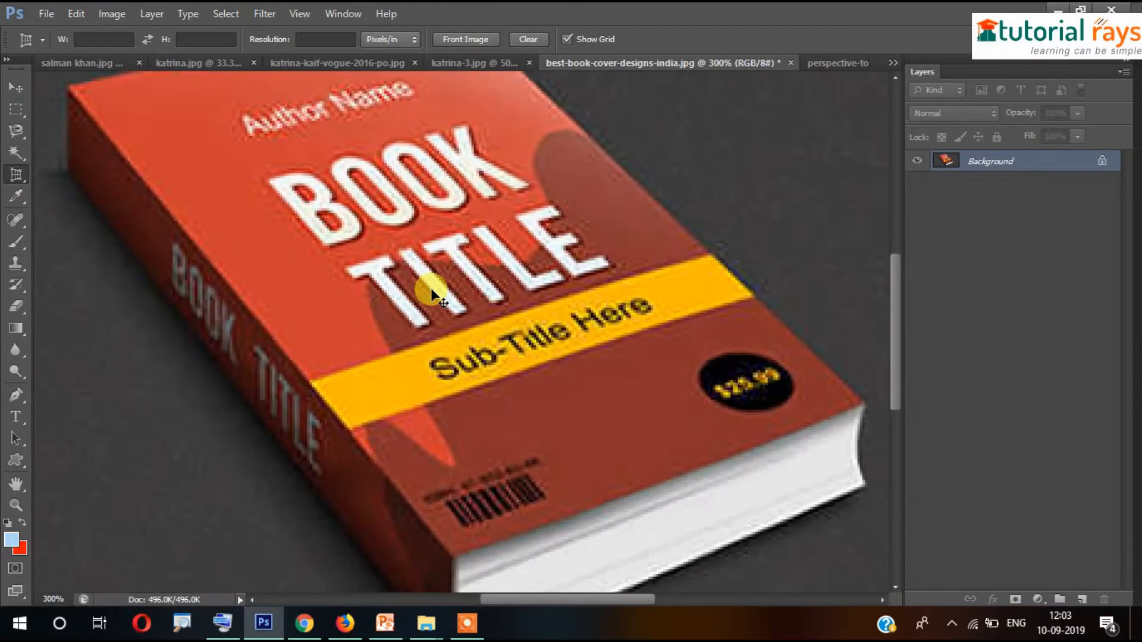
{"action": "key", "text": "ctrl+minus"}
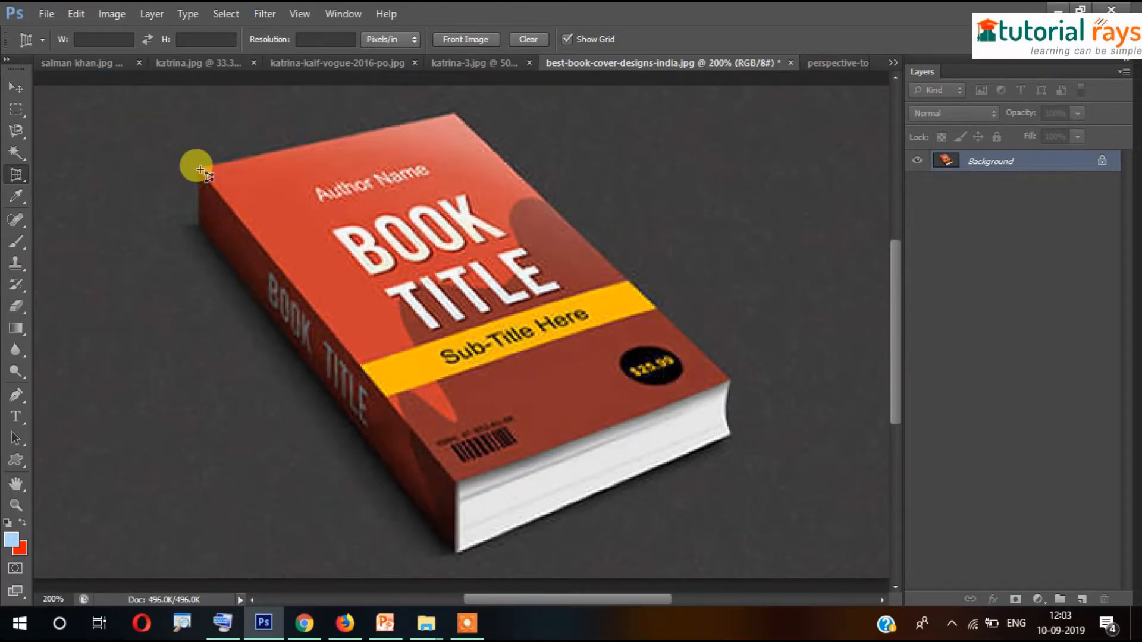
- Try a perspective crop of the red book's front cover from its four corners, and undo it
{"action": "left_click", "coordinate": [200, 171]}
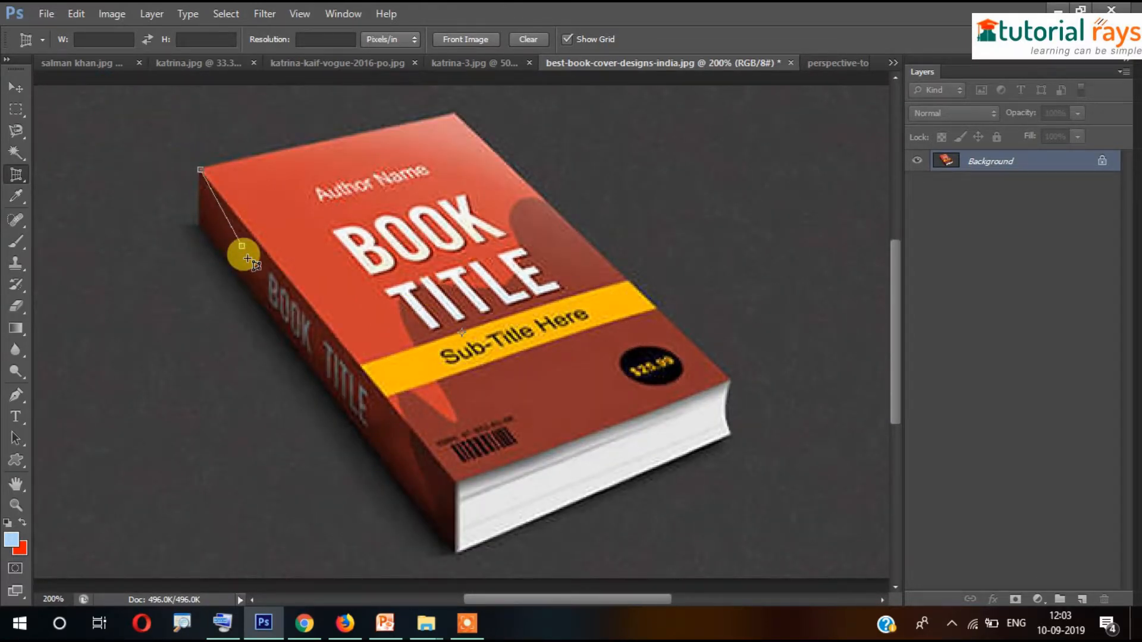
{"action": "left_click", "coordinate": [455, 483]}
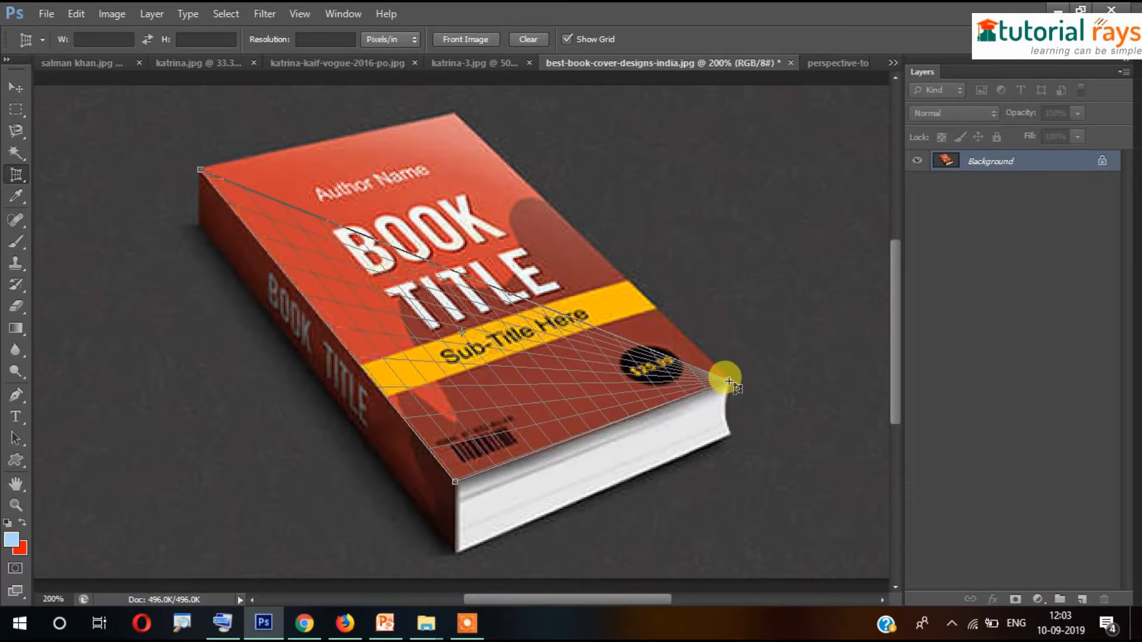
{"action": "left_click", "coordinate": [729, 379]}
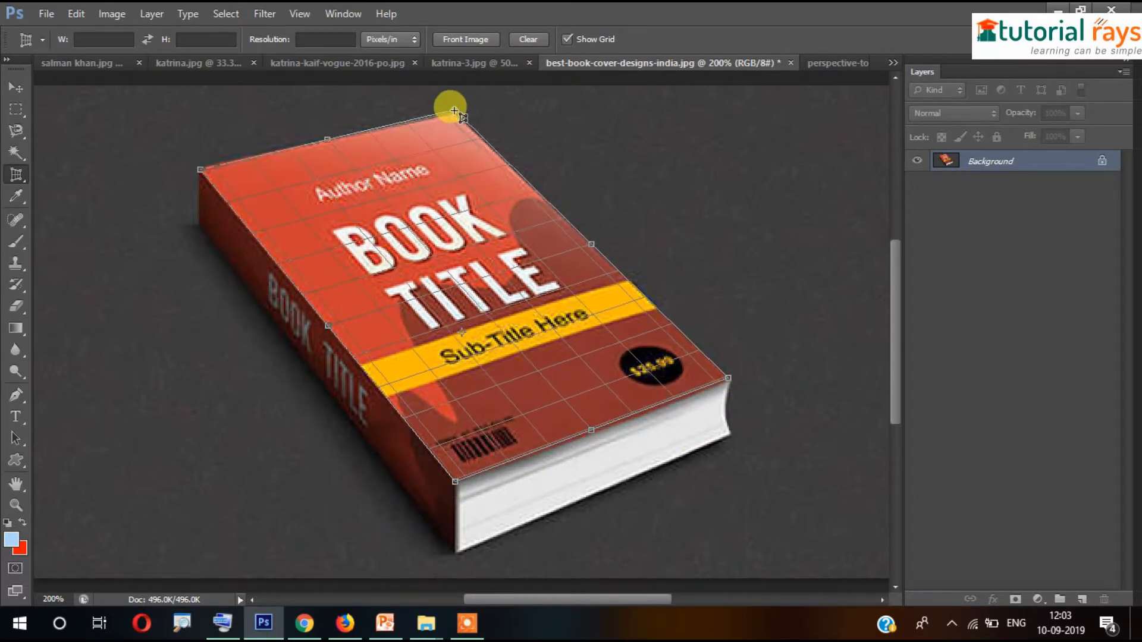
{"action": "left_click", "coordinate": [454, 113]}
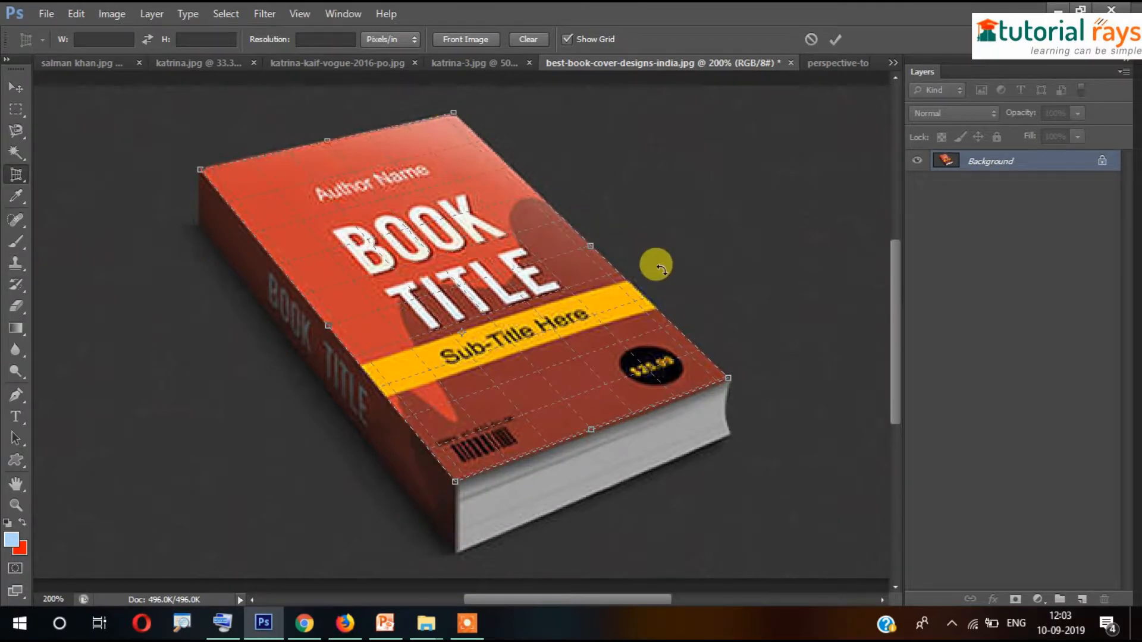
{"action": "key", "text": "Return"}
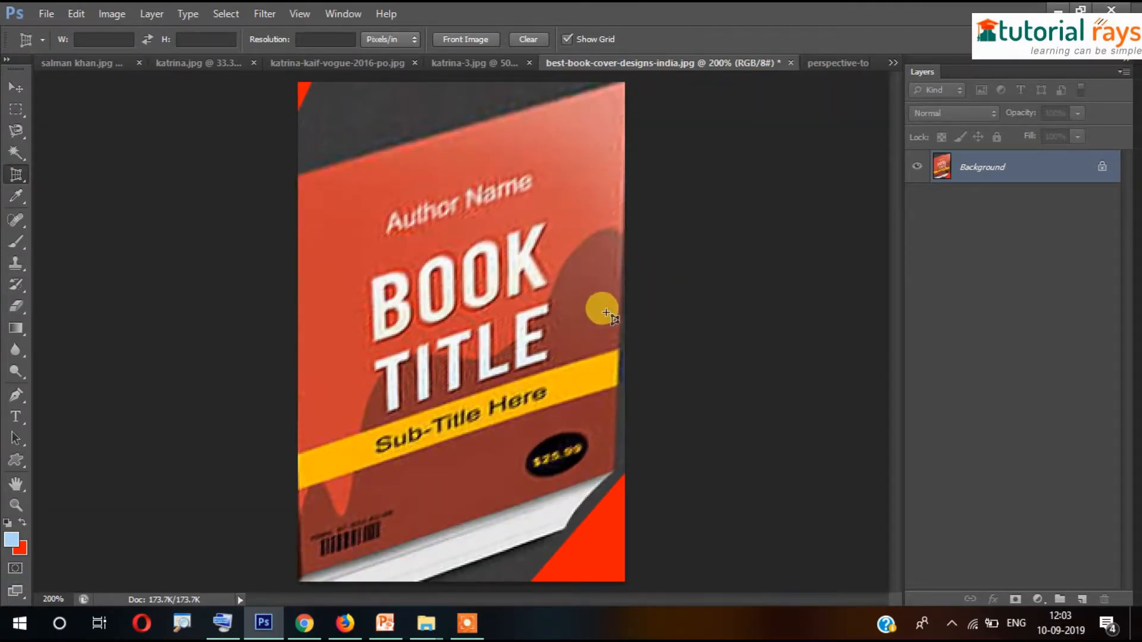
{"action": "key", "text": "ctrl+z"}
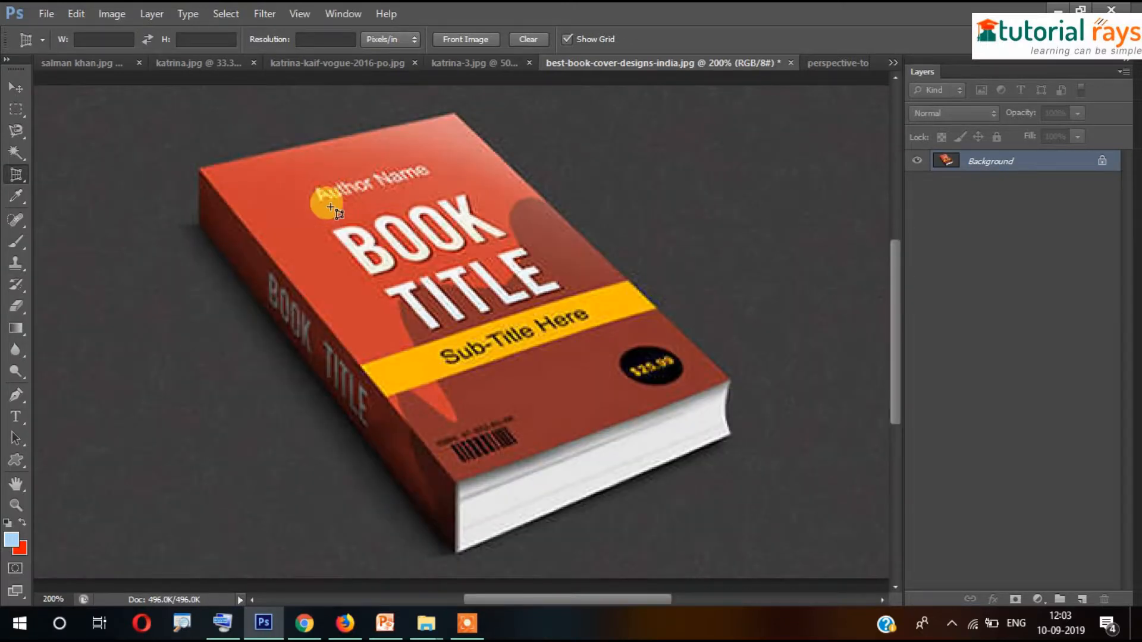
- Retry the perspective crop with corners set tightly on the red book's front cover, and undo it
{"action": "left_click", "coordinate": [200, 169]}
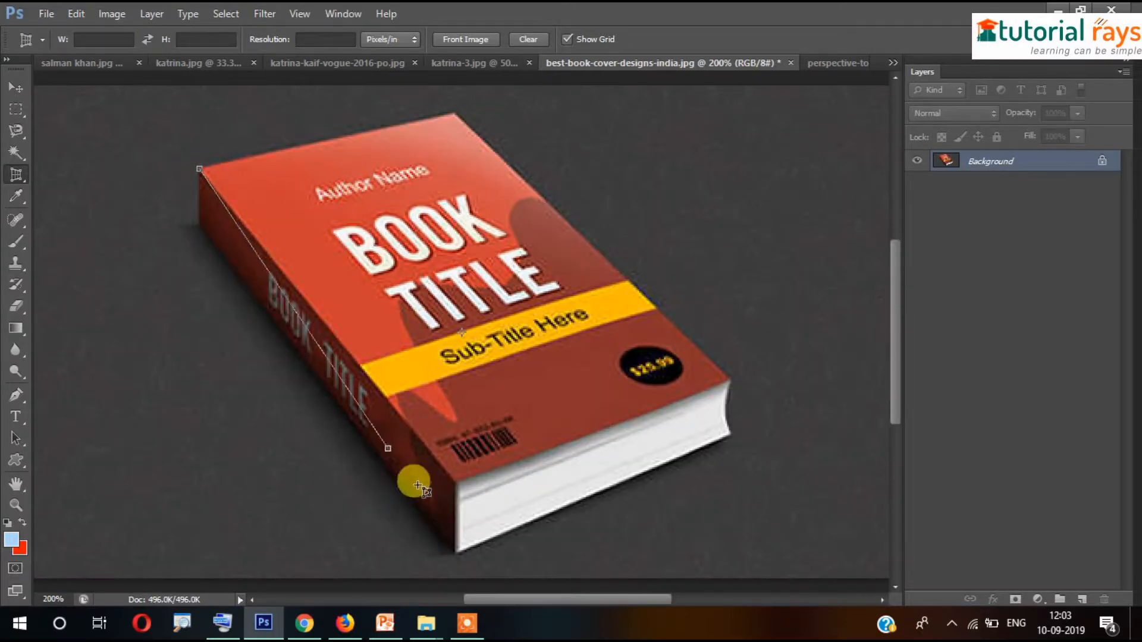
{"action": "left_click", "coordinate": [455, 483]}
{"action": "left_click", "coordinate": [728, 379]}
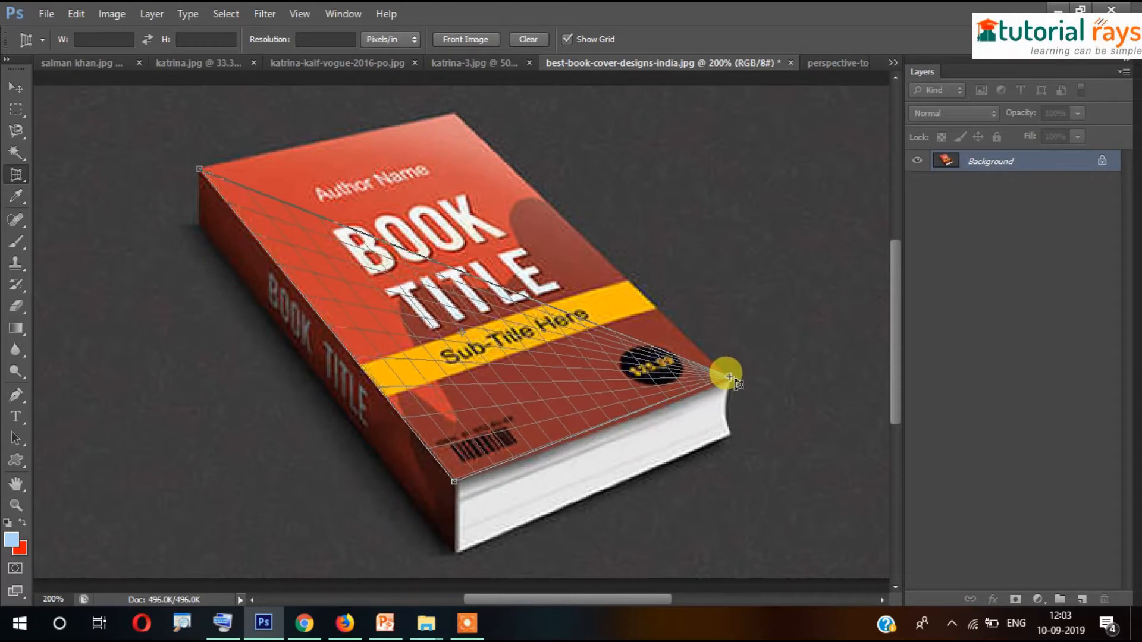
{"action": "left_click", "coordinate": [452, 115]}
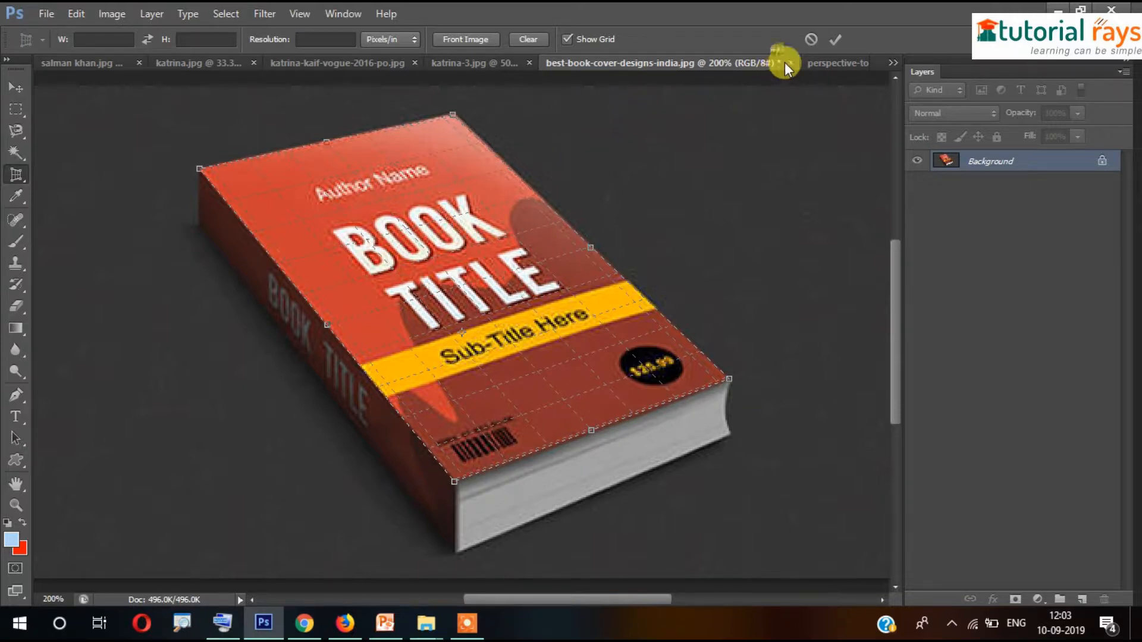
{"action": "left_click", "coordinate": [839, 40]}
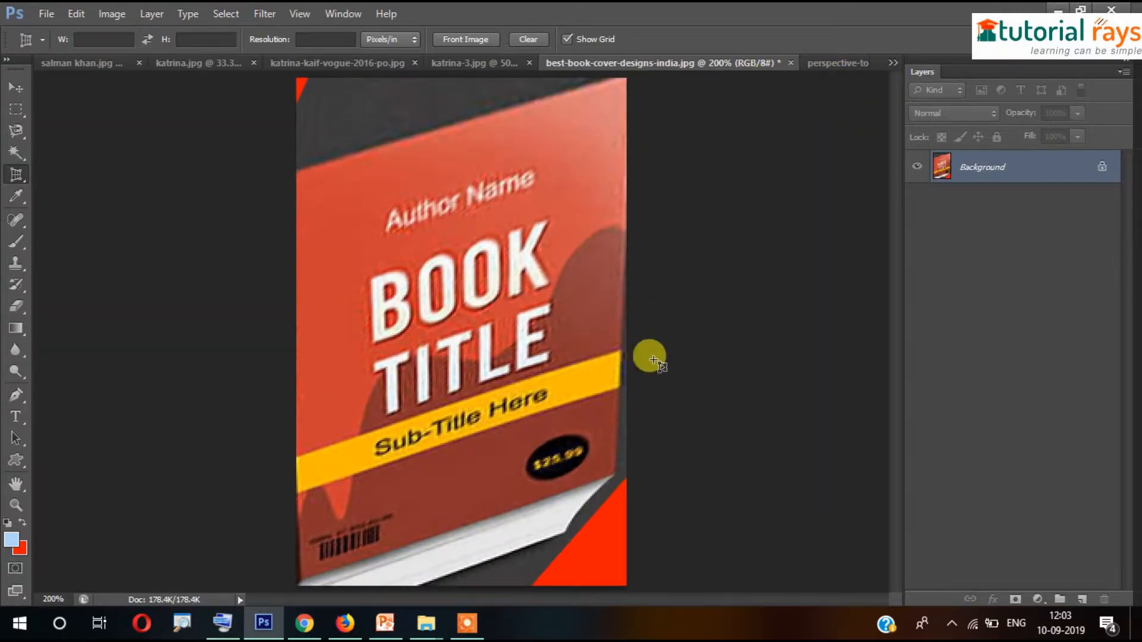
{"action": "key", "text": "ctrl+z"}
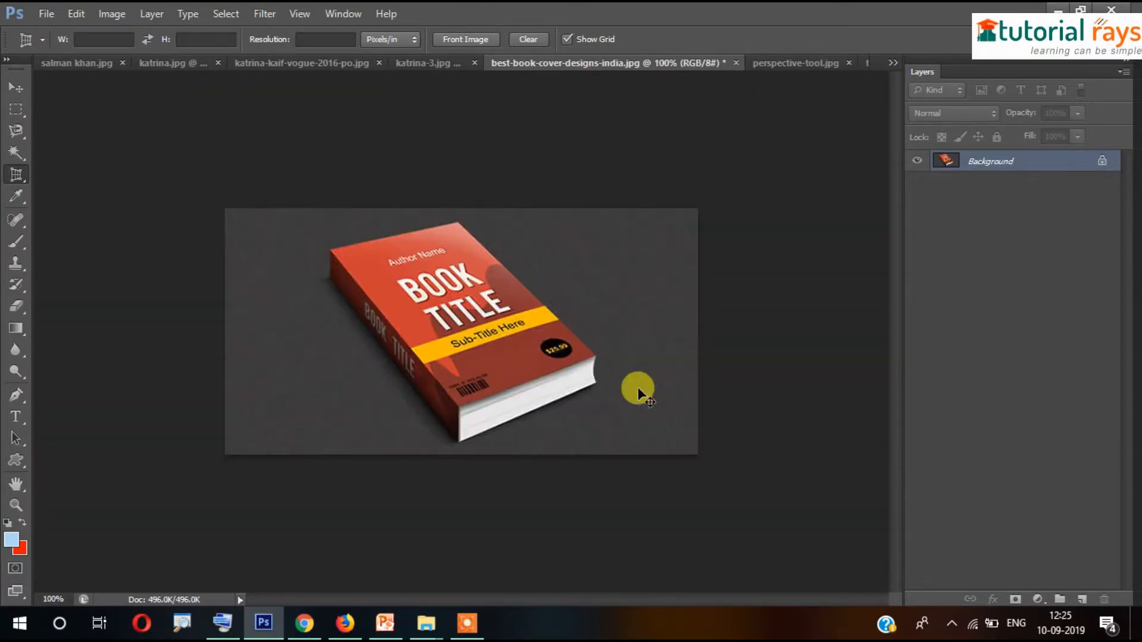
- Perspective-crop the red book's front cover with the grid corners placed slightly outside its edges
{"action": "left_click", "coordinate": [325, 240]}
{"action": "left_click", "coordinate": [470, 423]}
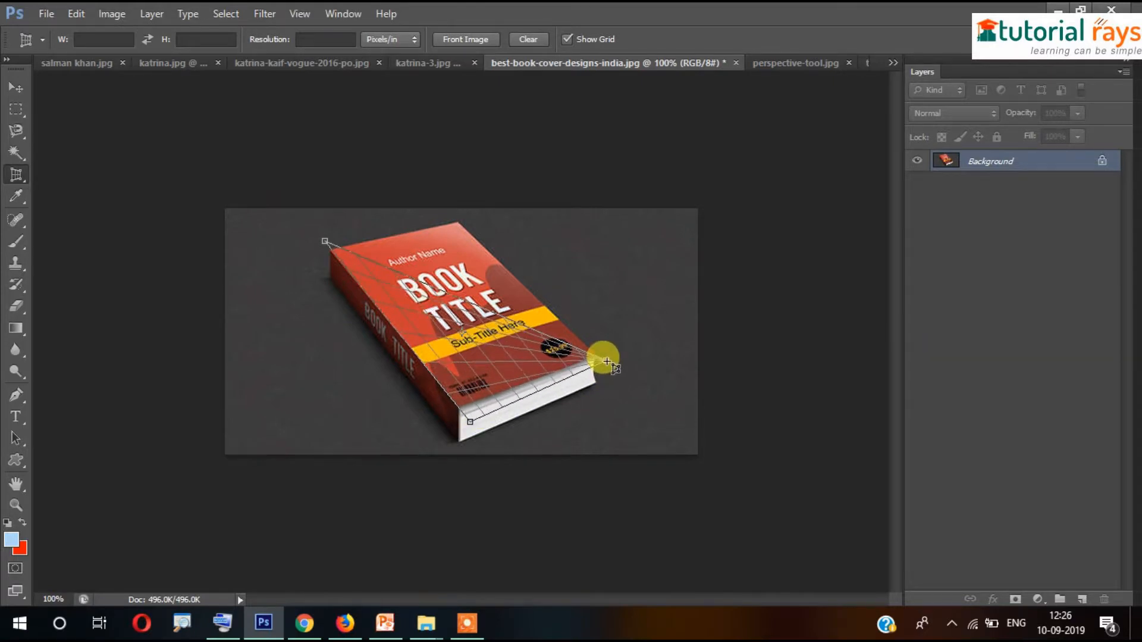
{"action": "left_click", "coordinate": [607, 359]}
{"action": "left_click", "coordinate": [460, 222]}
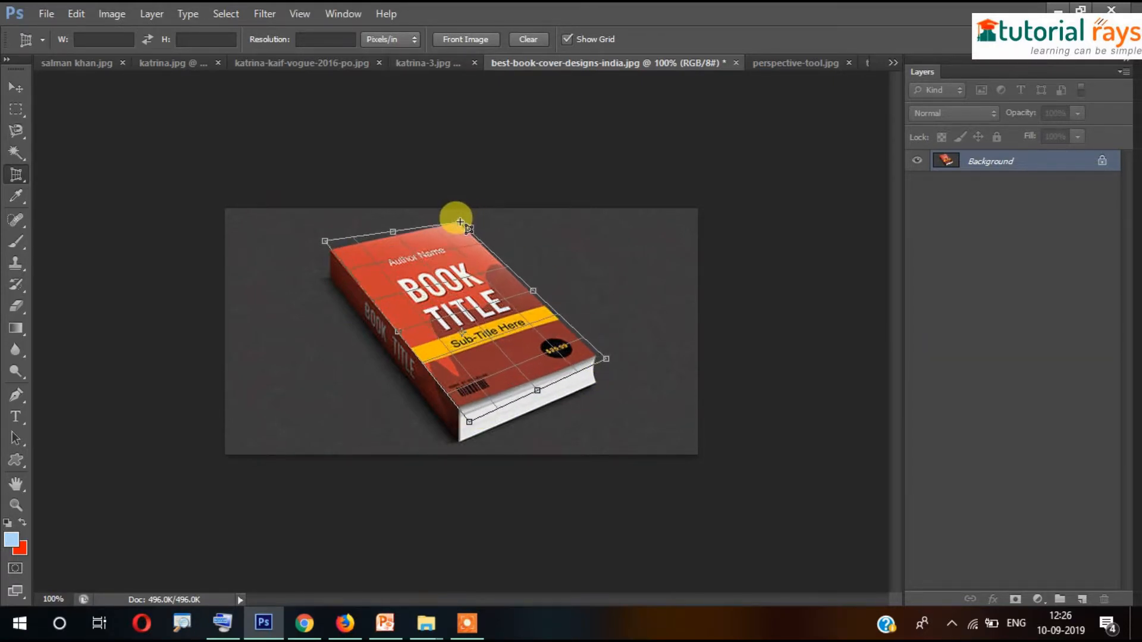
{"action": "left_click_drag", "start_coordinate": [460, 222], "coordinate": [457, 217]}
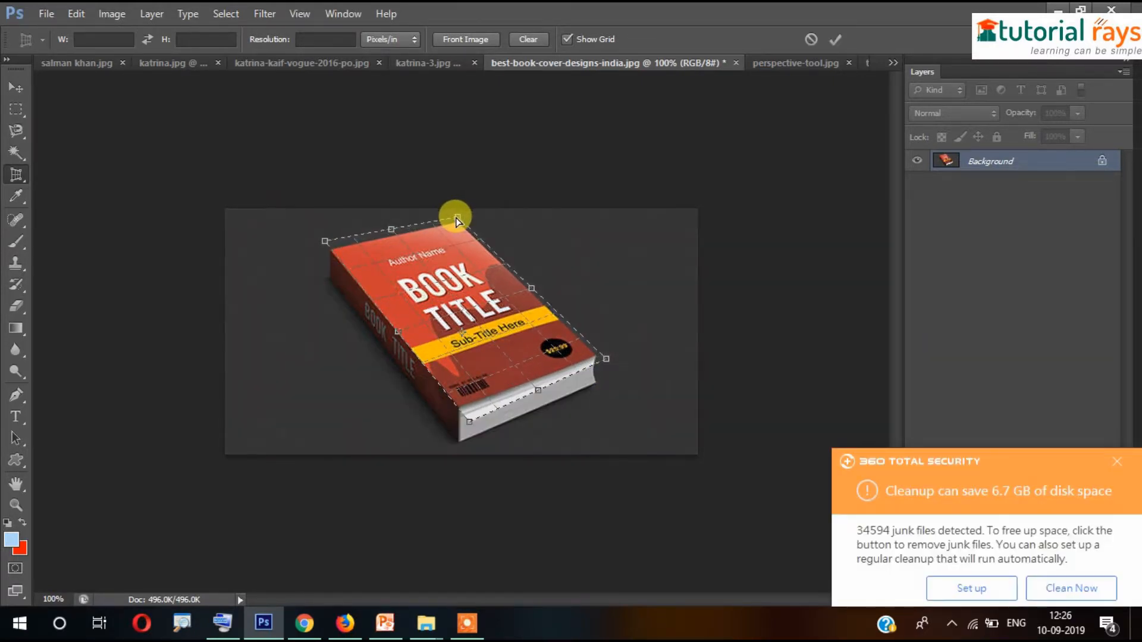
{"action": "left_click", "coordinate": [1118, 462]}
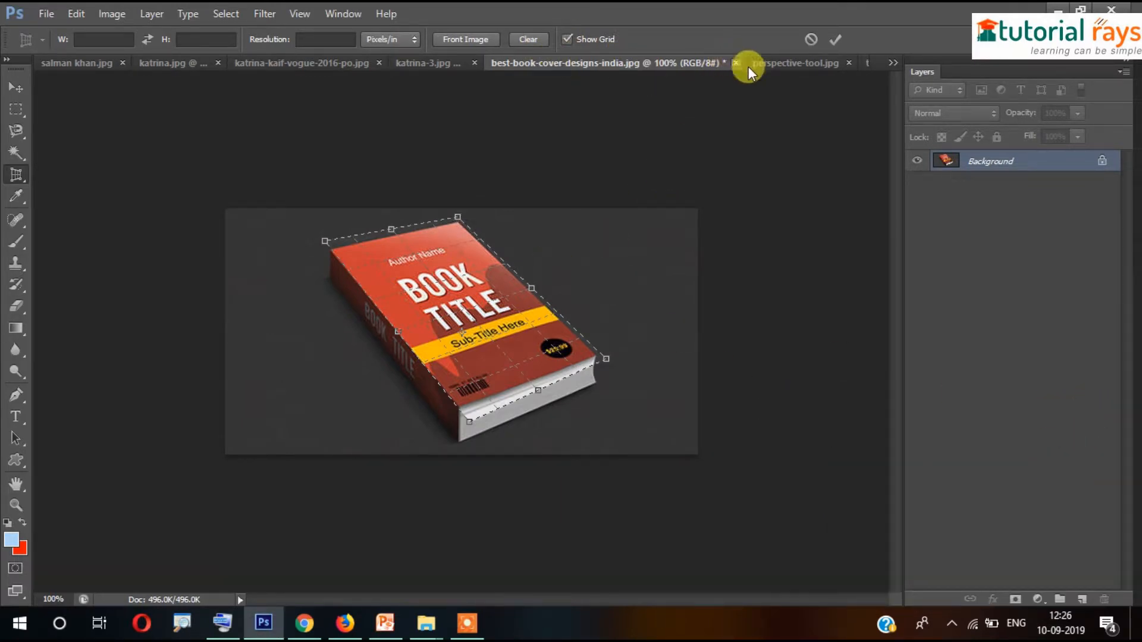
{"action": "left_click", "coordinate": [835, 42]}
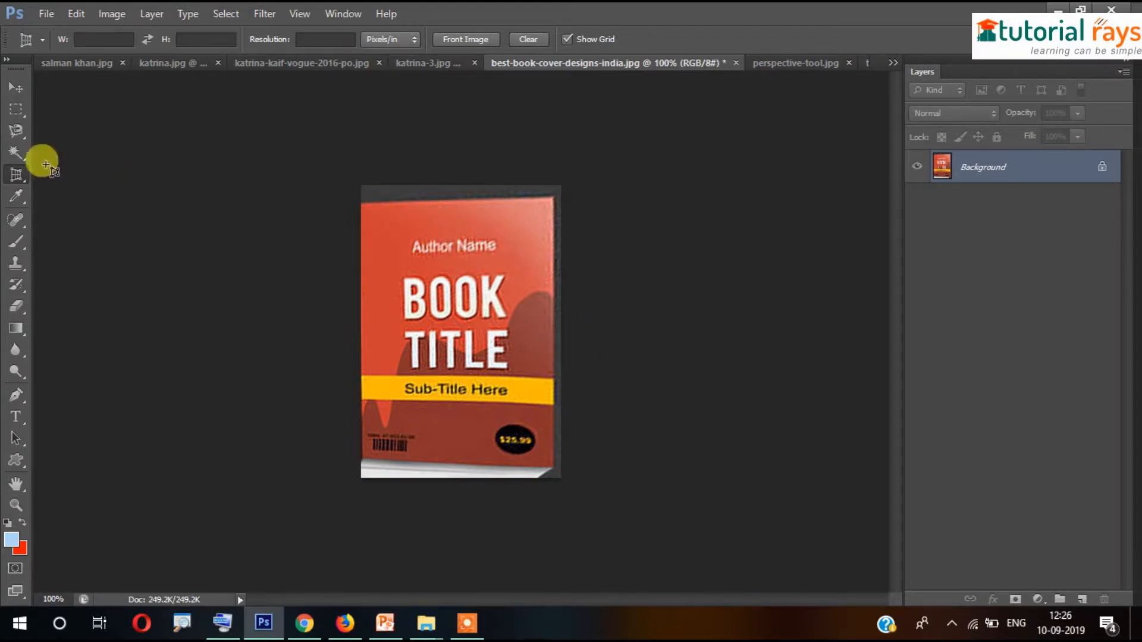
- Select the flattened cover with a rectangular marquee of about 8.50 x 11.08 cm, crop the image to it, and deselect
{"action": "left_click", "coordinate": [19, 110]}
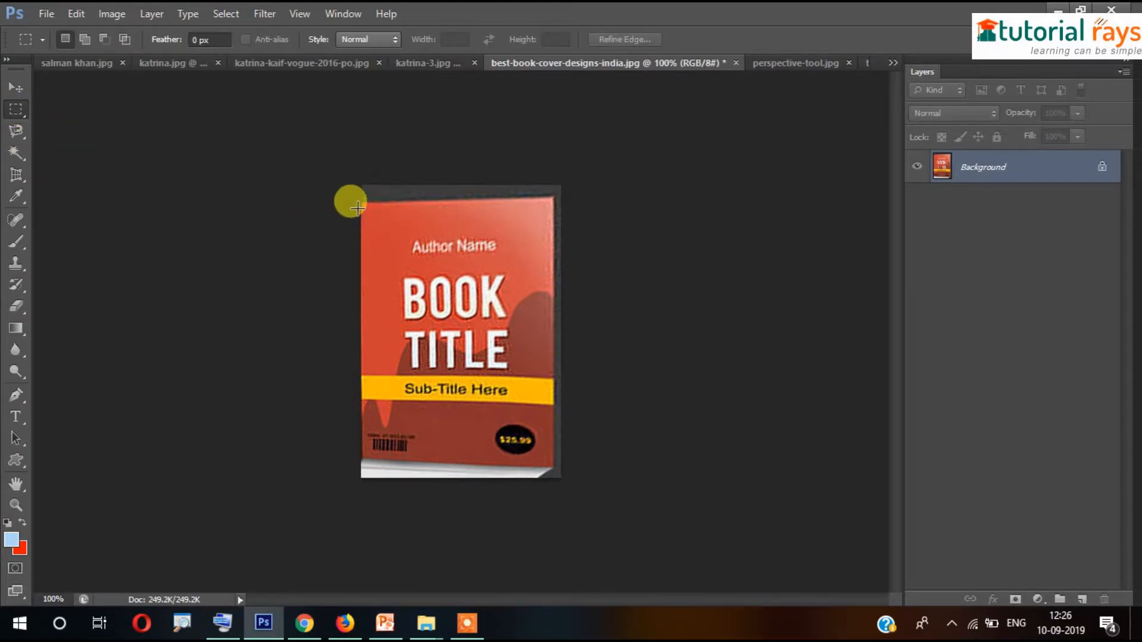
{"action": "left_click_drag", "start_coordinate": [357, 209], "coordinate": [570, 462]}
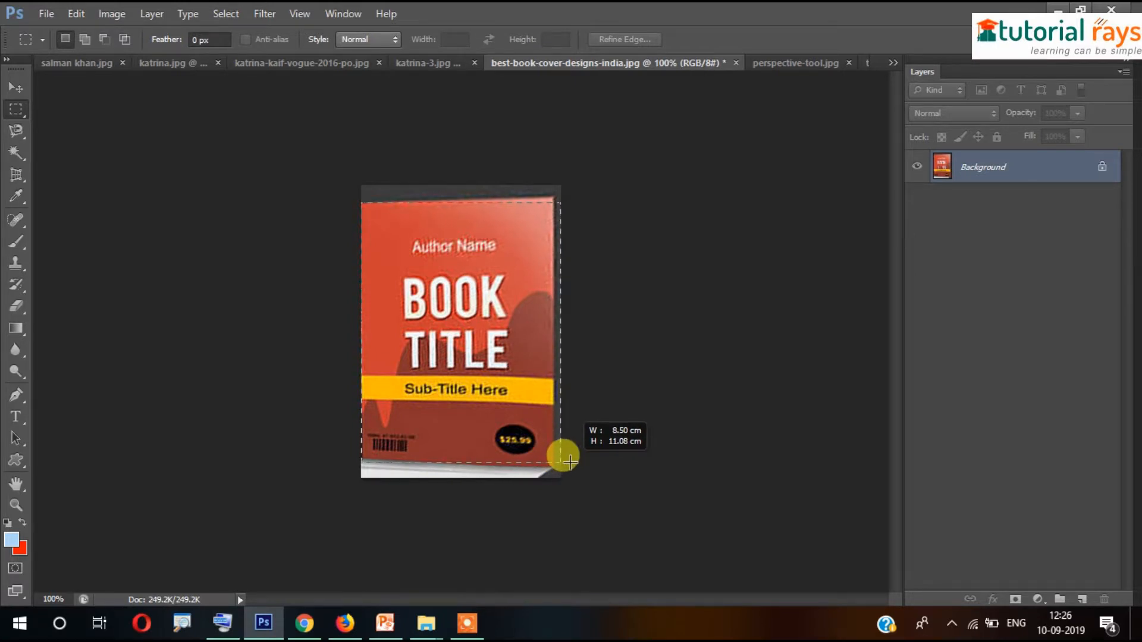
{"action": "left_click", "coordinate": [112, 15]}
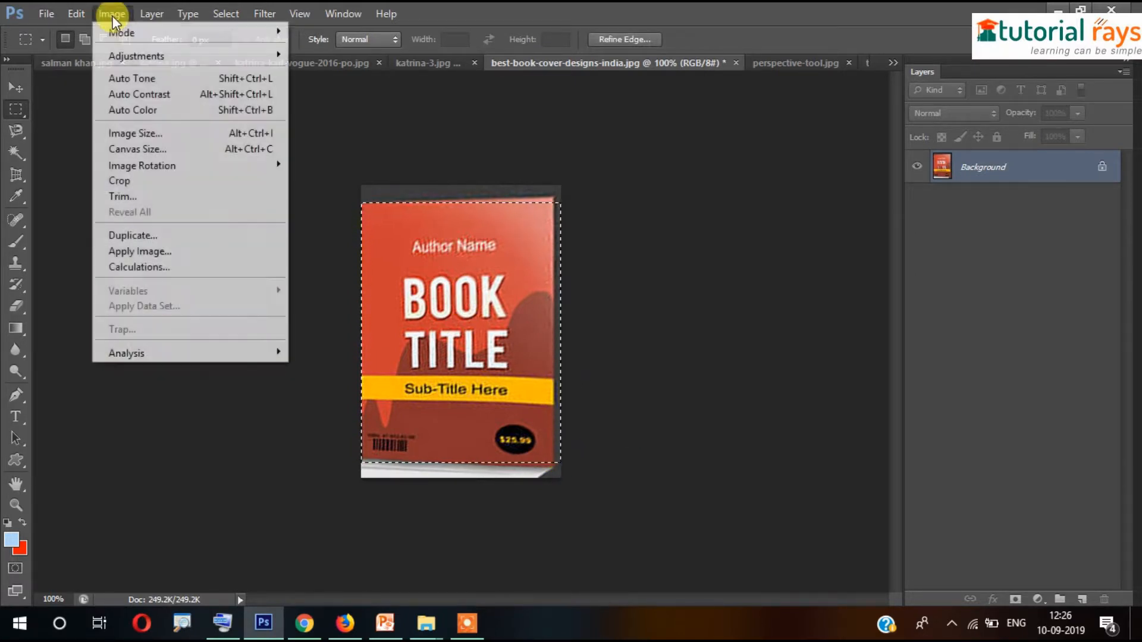
{"action": "left_click", "coordinate": [150, 182]}
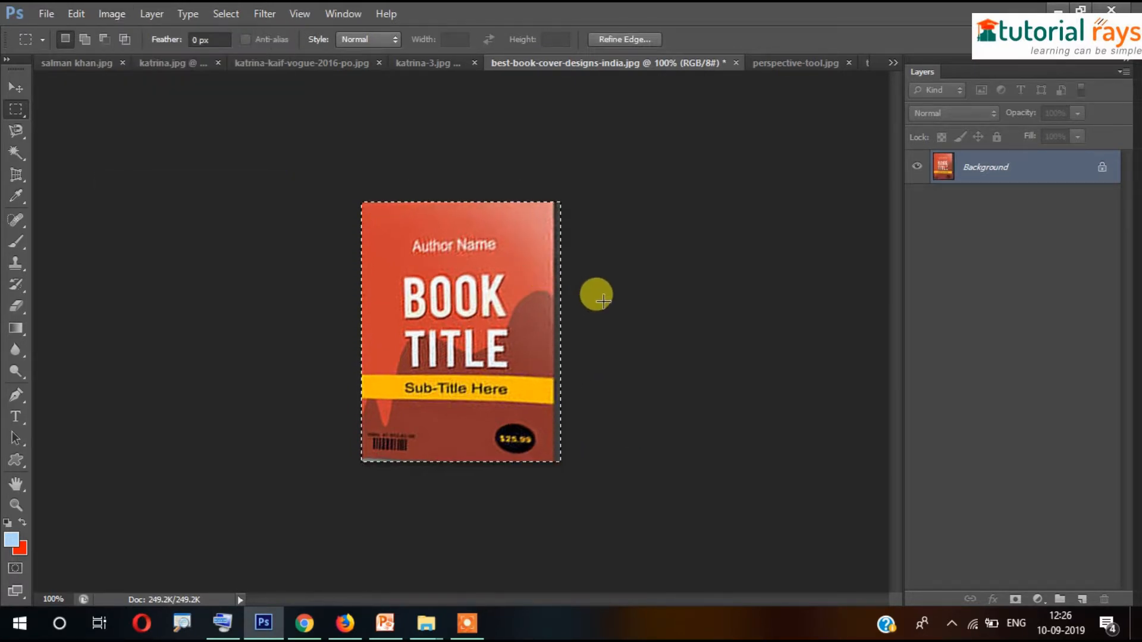
{"action": "left_click", "coordinate": [606, 308]}
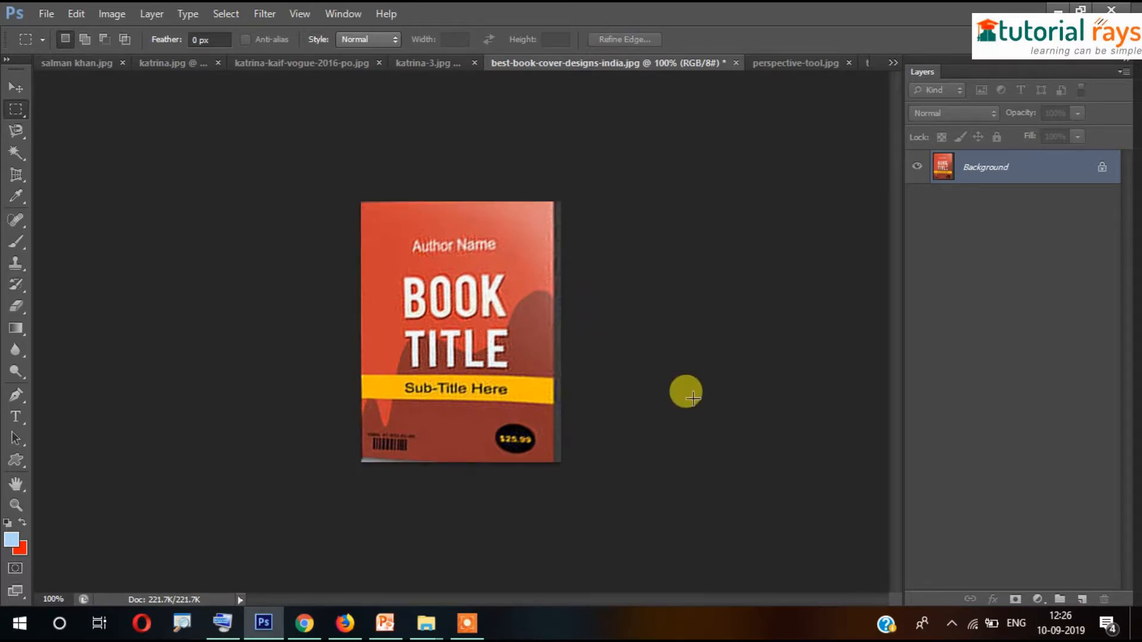
- Undo the marquee crop and the perspective crop to restore the angled red book image
{"action": "key", "text": "ctrl+alt+z"}
{"action": "key", "text": "ctrl+alt+z"}
{"action": "key", "text": "ctrl+alt+z"}
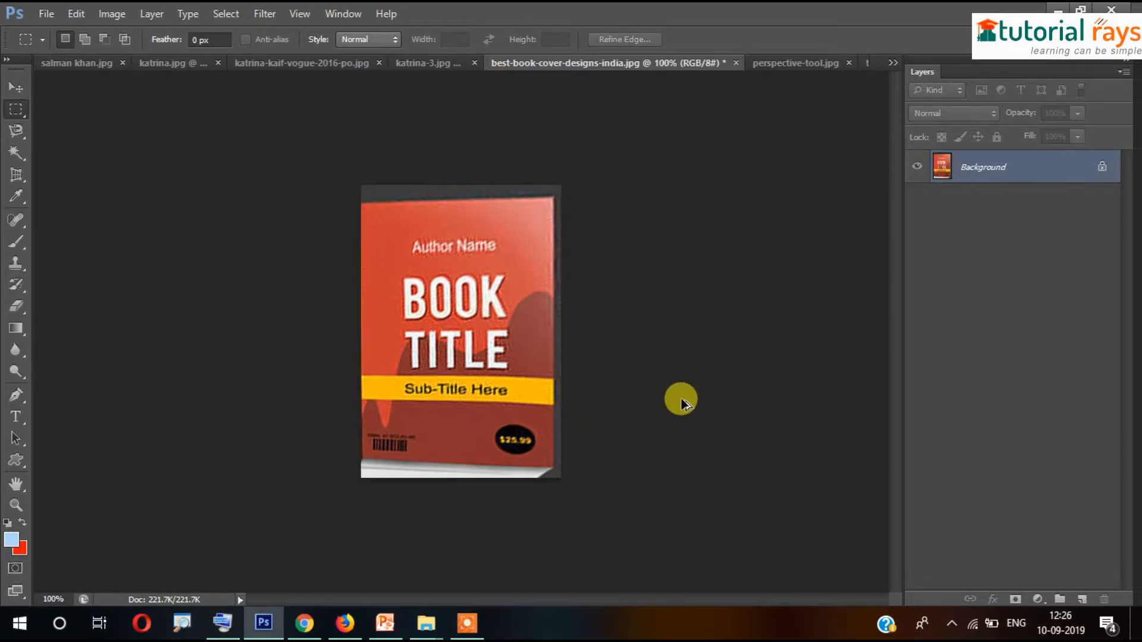
{"action": "key", "text": "ctrl+alt+z"}
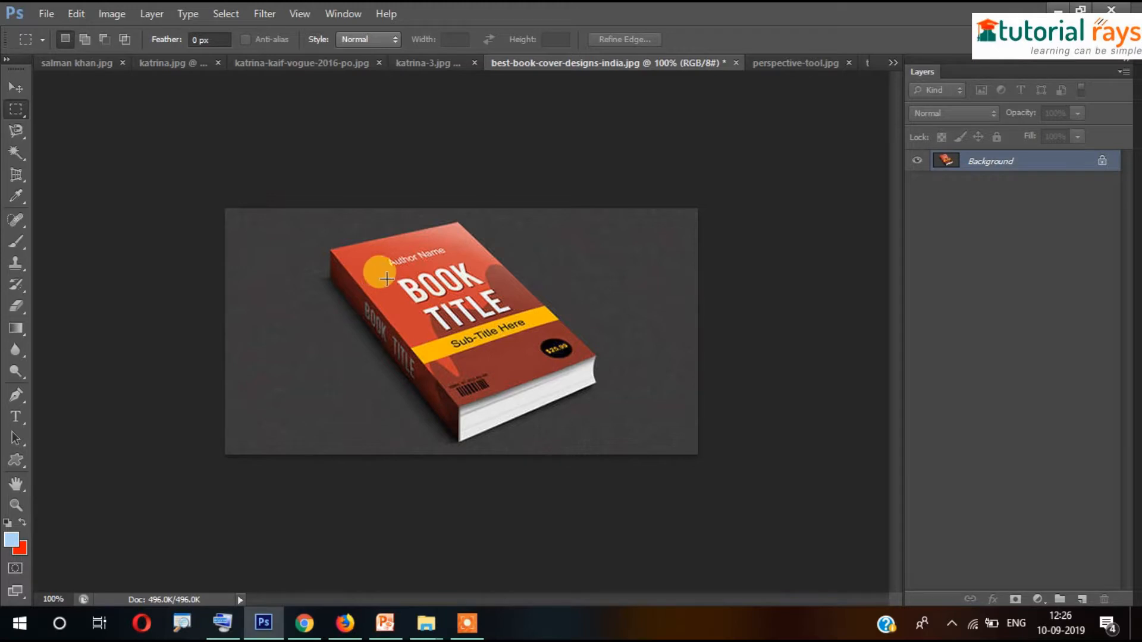
{"action": "left_click", "coordinate": [15, 87]}
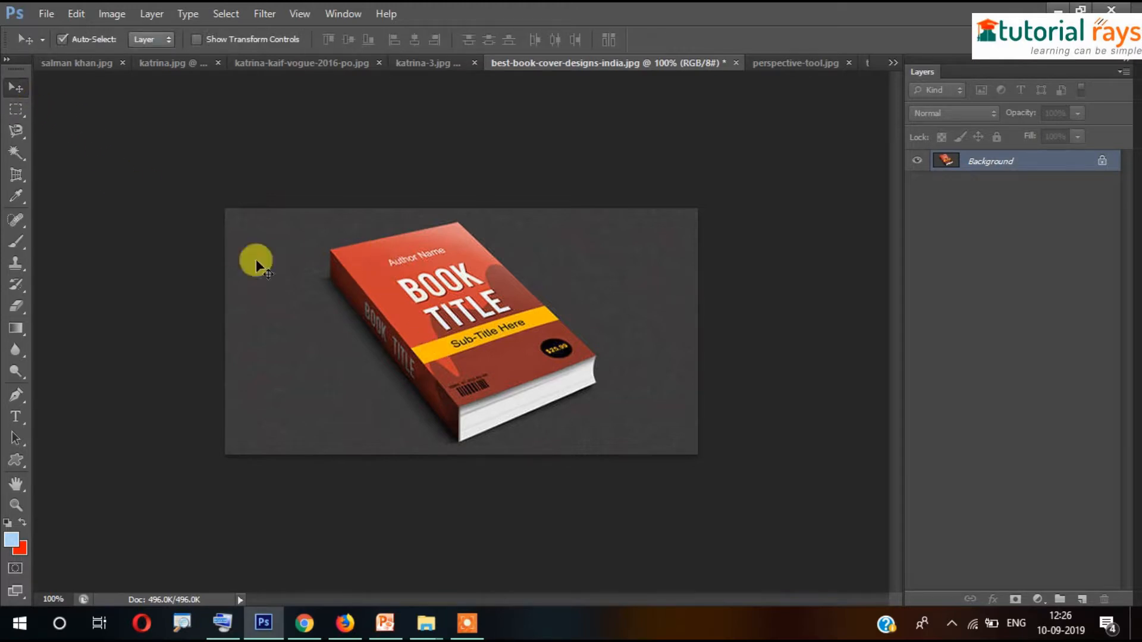
{"action": "left_click", "coordinate": [15, 109]}
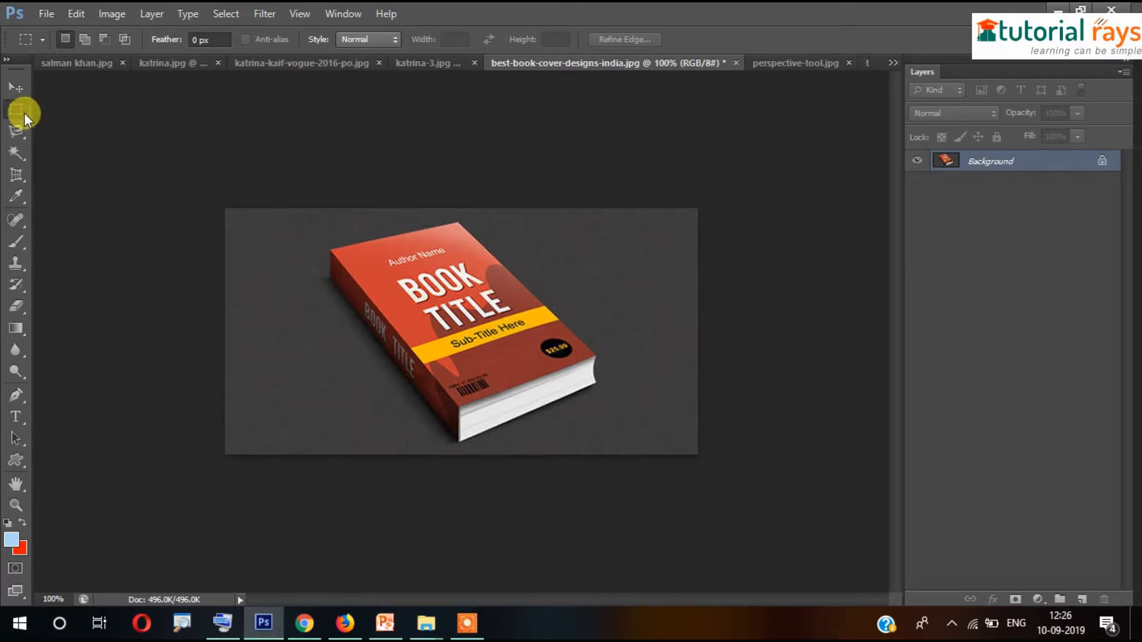
- In tv.jpg, outline the angled television and its stand with a four-corner Perspective Crop grid, leaving a small margin around them
{"action": "left_click", "coordinate": [24, 175]}
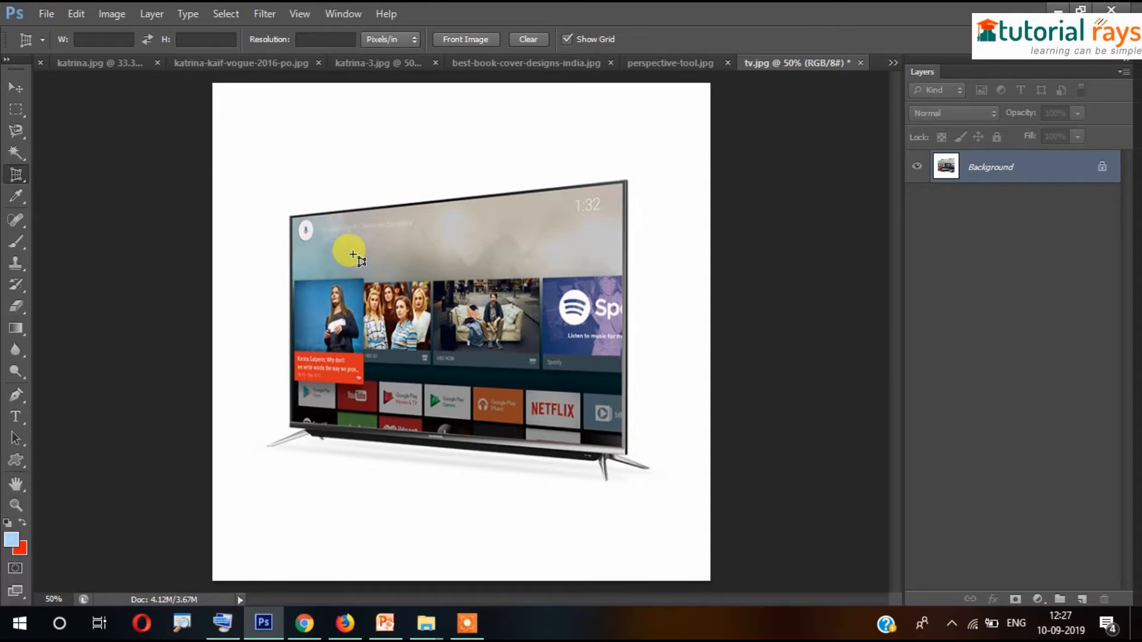
{"action": "left_click", "coordinate": [284, 209]}
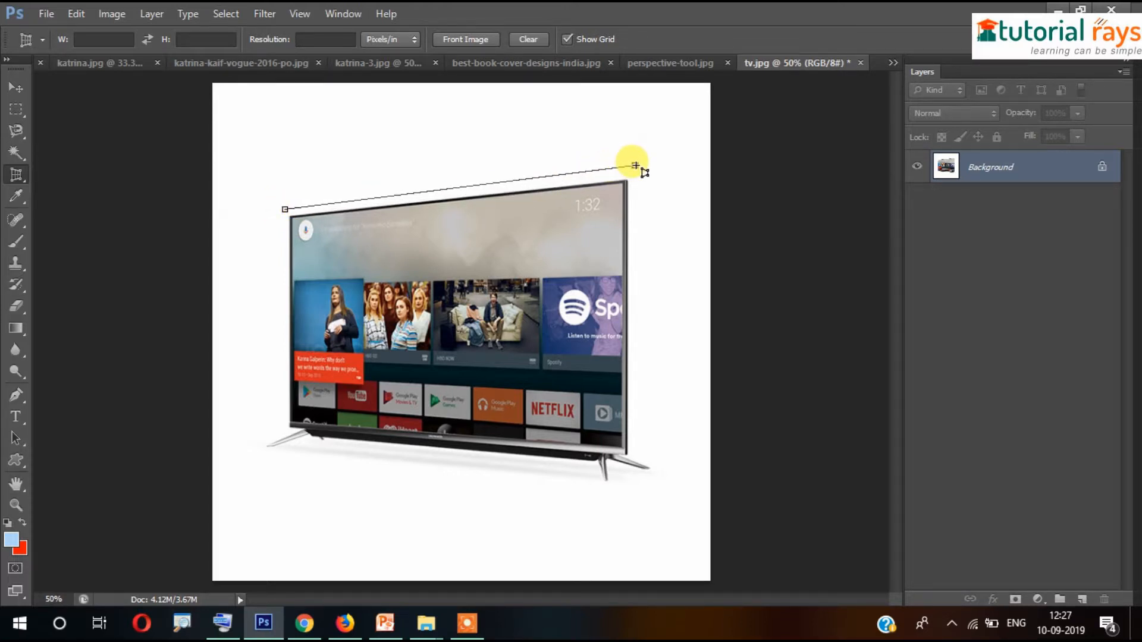
{"action": "left_click", "coordinate": [635, 165]}
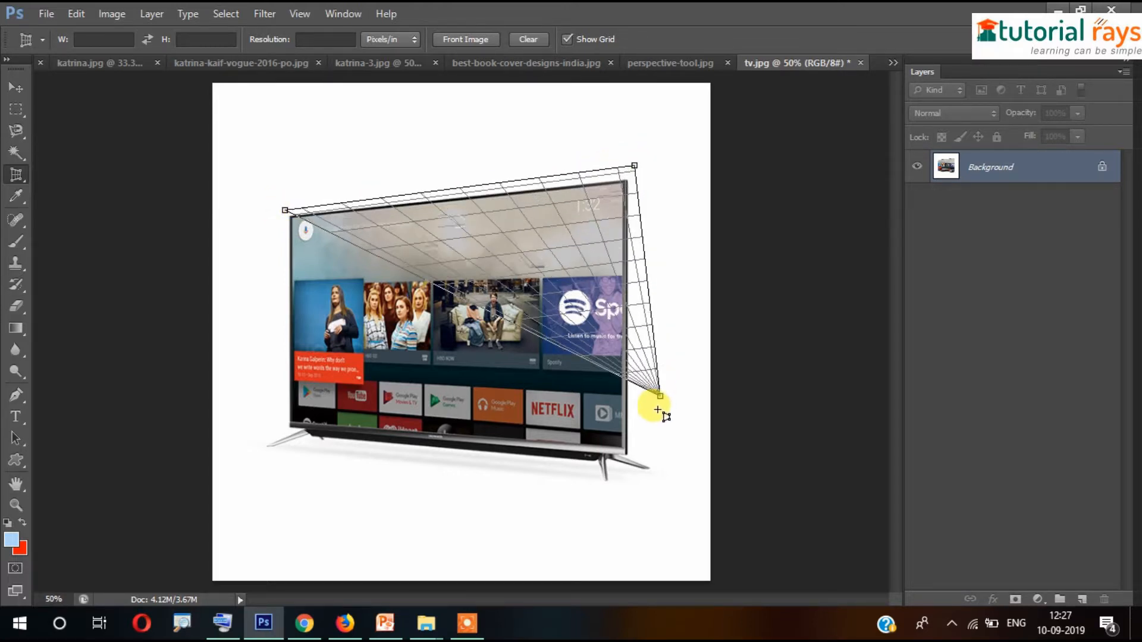
{"action": "left_click", "coordinate": [657, 510]}
{"action": "left_click", "coordinate": [268, 463]}
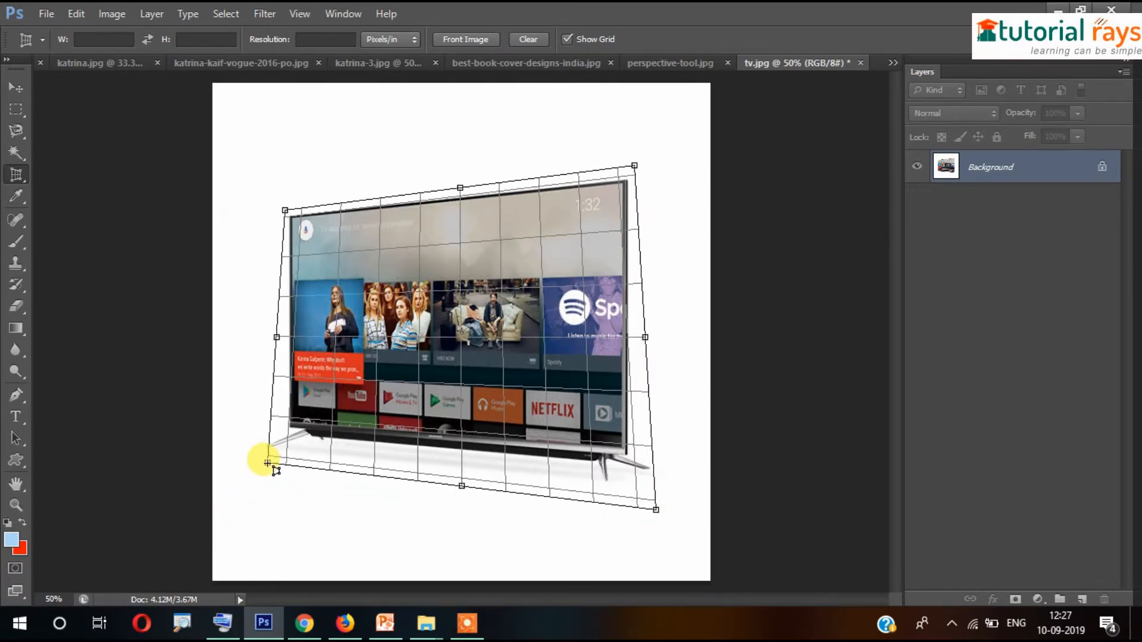